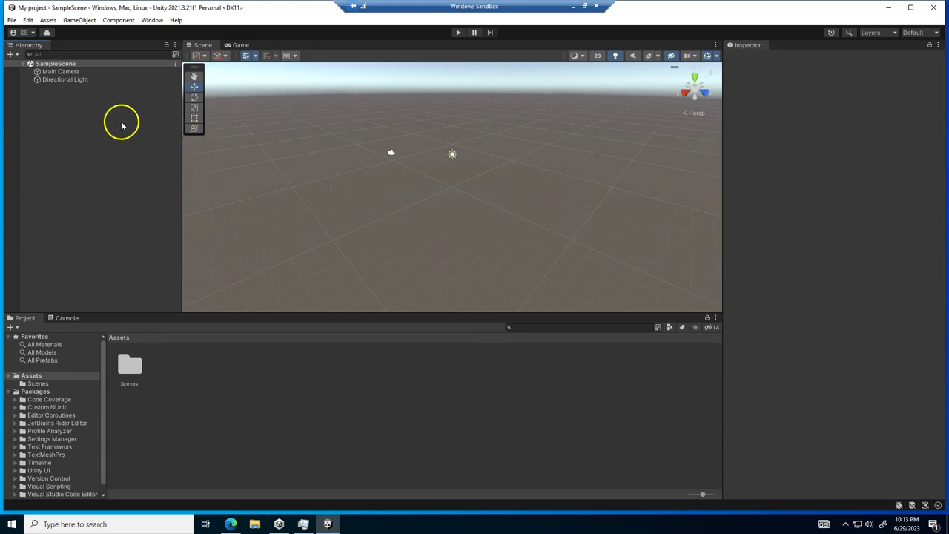
In Preferences > UI Scaling, replace the desktop default with a custom 200% scaling.
{"action": "left_click", "coordinate": [28, 20]}
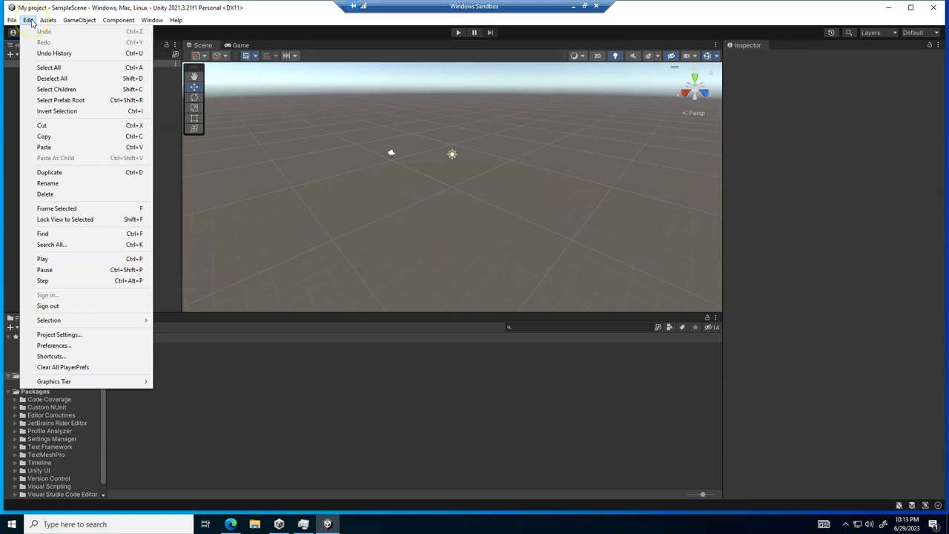
{"action": "left_click", "coordinate": [71, 347]}
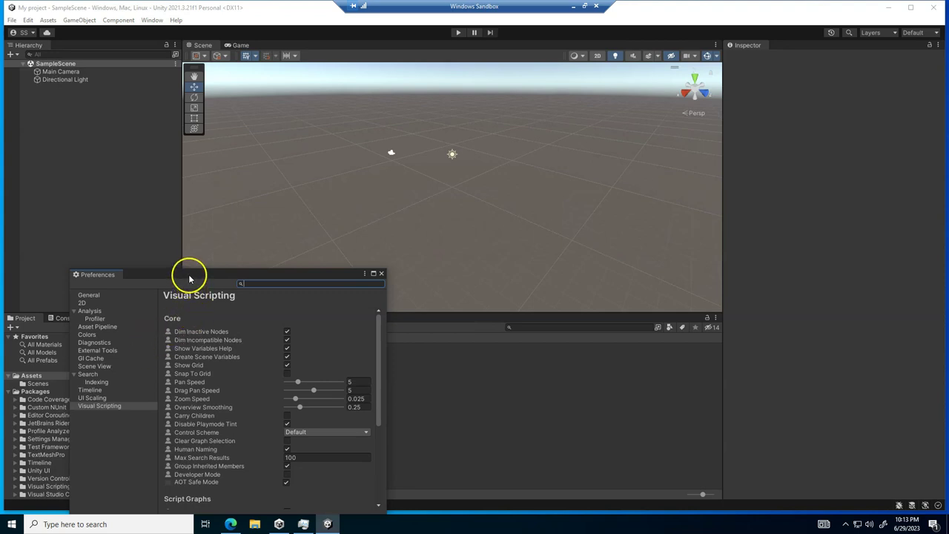
{"action": "left_click_drag", "start_coordinate": [189, 275], "coordinate": [282, 188]}
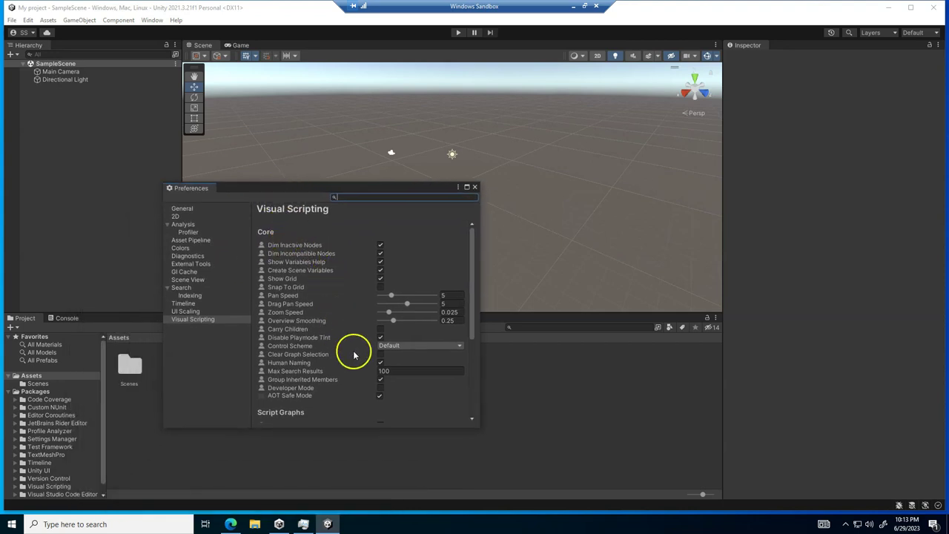
{"action": "left_click", "coordinate": [187, 312]}
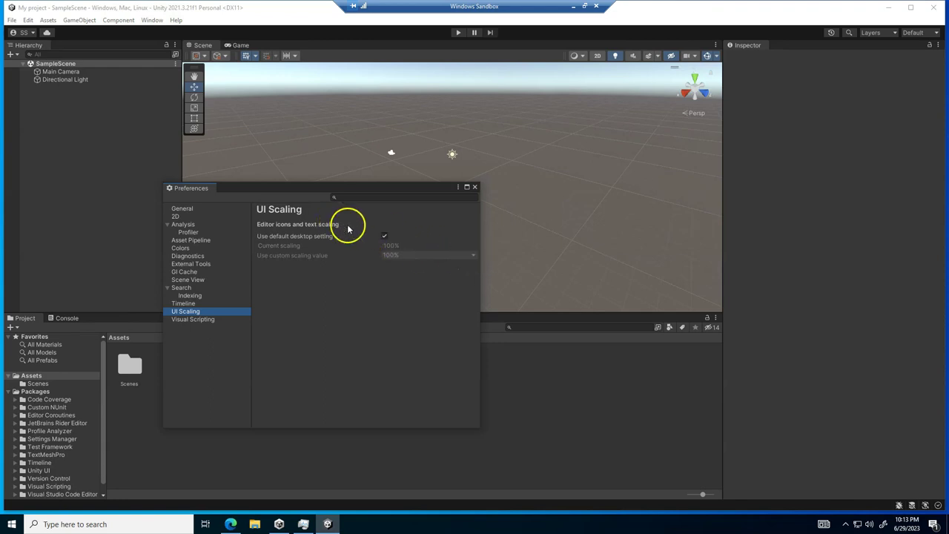
{"action": "left_click", "coordinate": [384, 237]}
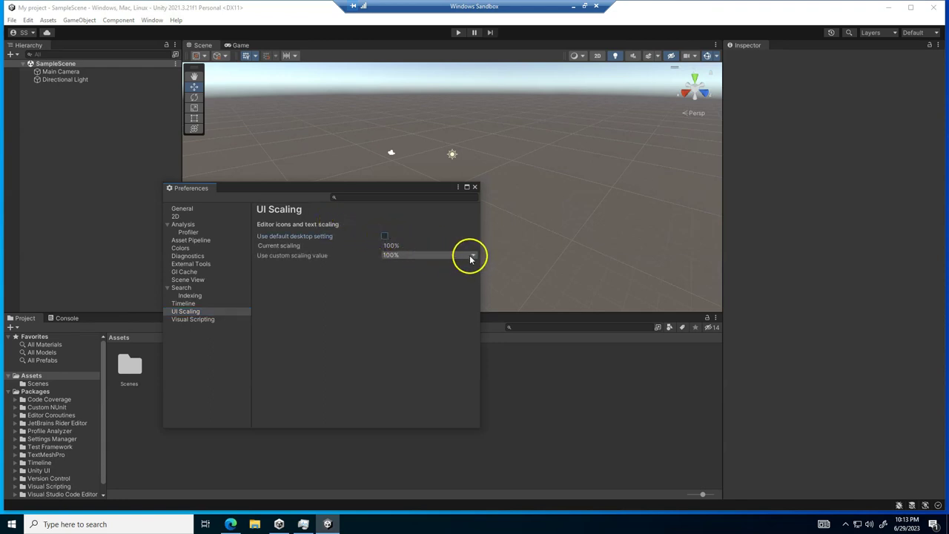
{"action": "left_click", "coordinate": [473, 256]}
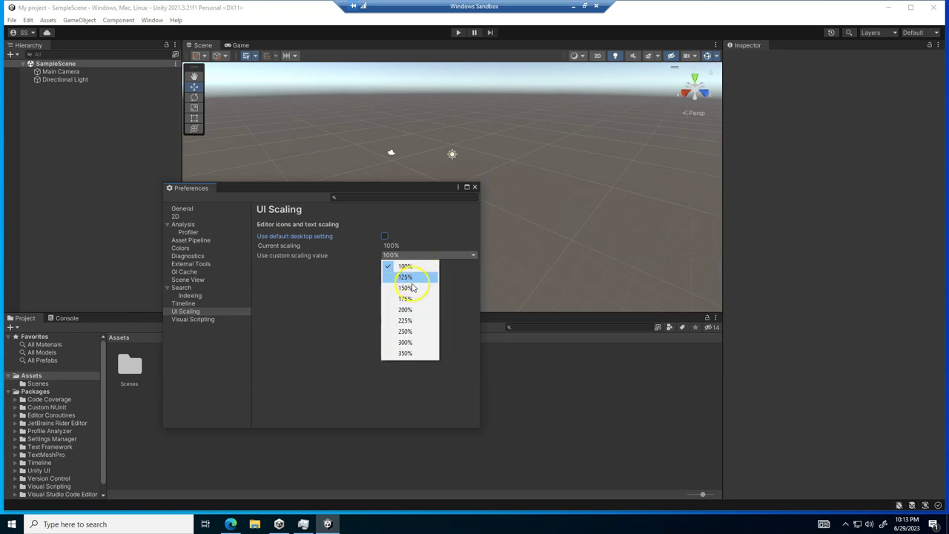
{"action": "left_click", "coordinate": [401, 309]}
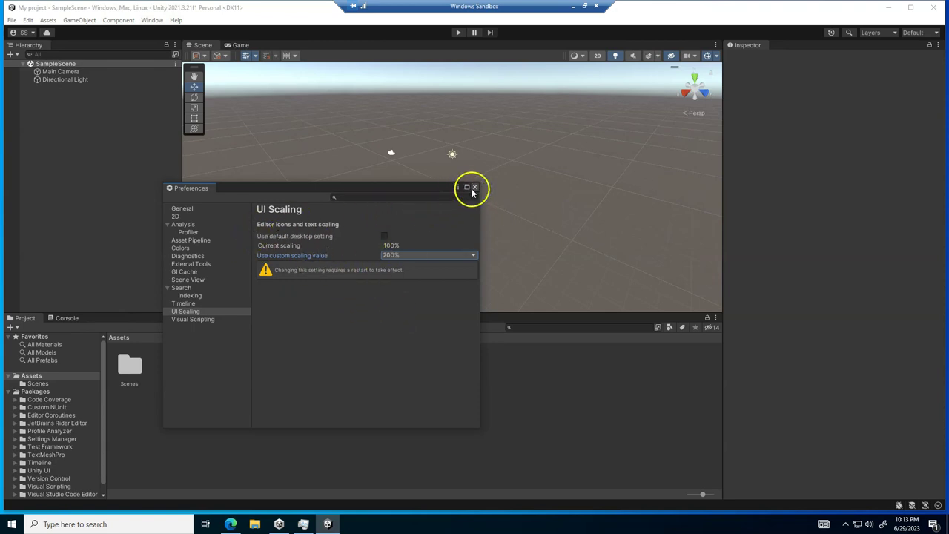
{"action": "left_click", "coordinate": [475, 187]}
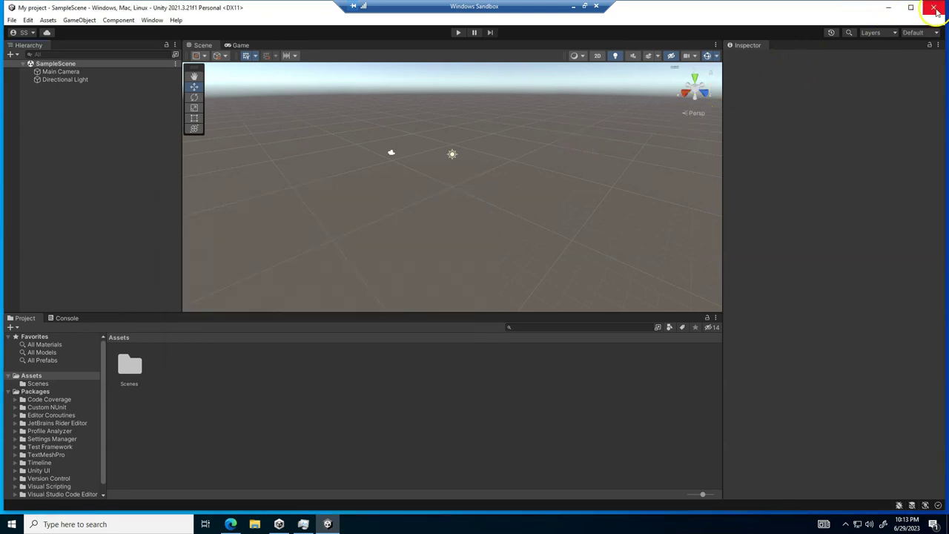
Close the Unity Editor and reopen My project from Unity Hub's Projects list.
{"action": "left_click", "coordinate": [937, 9]}
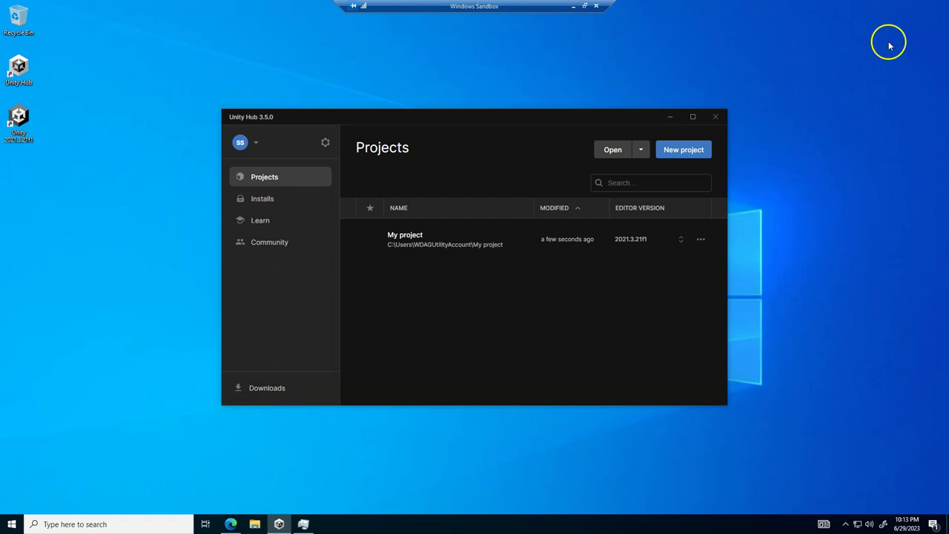
{"action": "left_click", "coordinate": [410, 246]}
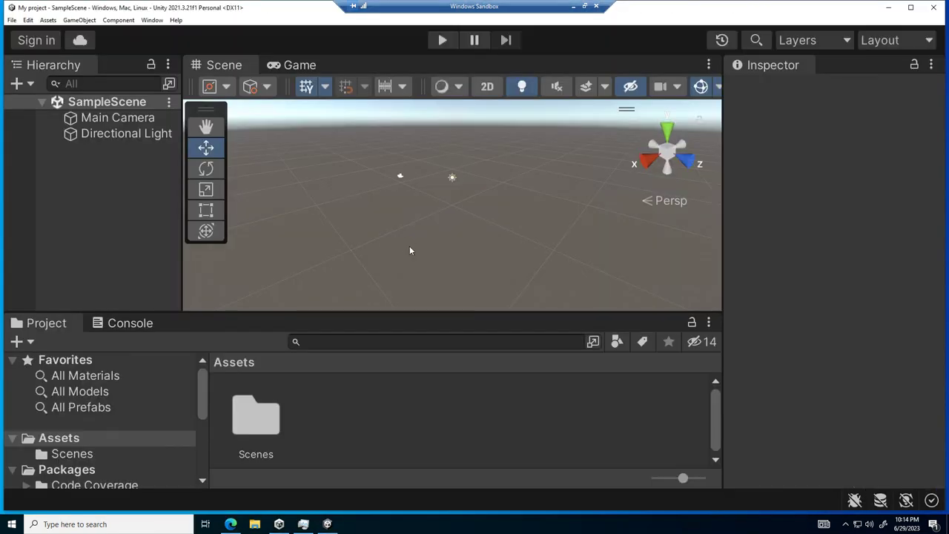
Drag the Scene/Project splitter upward, and briefly open then dismiss the account menu.
{"action": "mouse_move", "coordinate": [334, 314]}
{"action": "left_mouse_down"}
{"action": "mouse_move", "coordinate": [335, 296]}
{"action": "mouse_move", "coordinate": [334, 305]}
{"action": "left_mouse_up"}
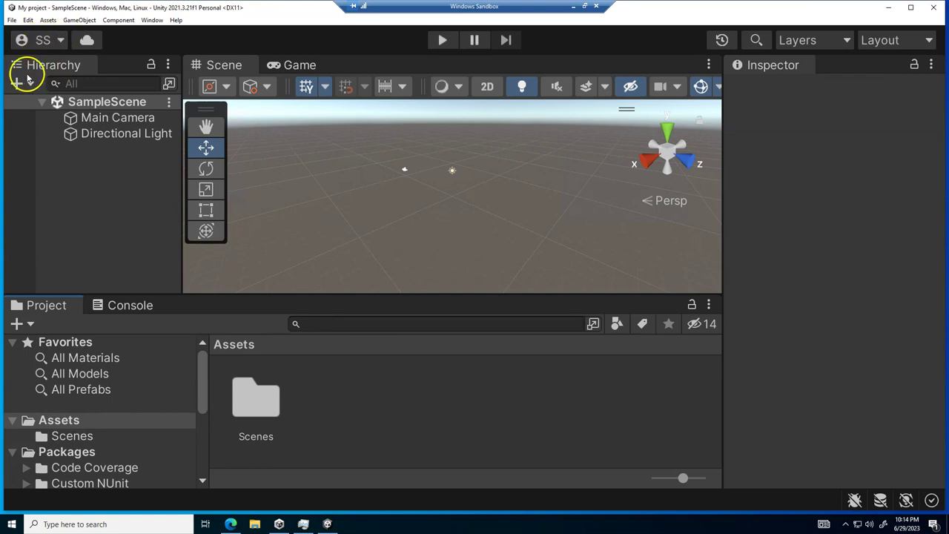
{"action": "left_click", "coordinate": [60, 41]}
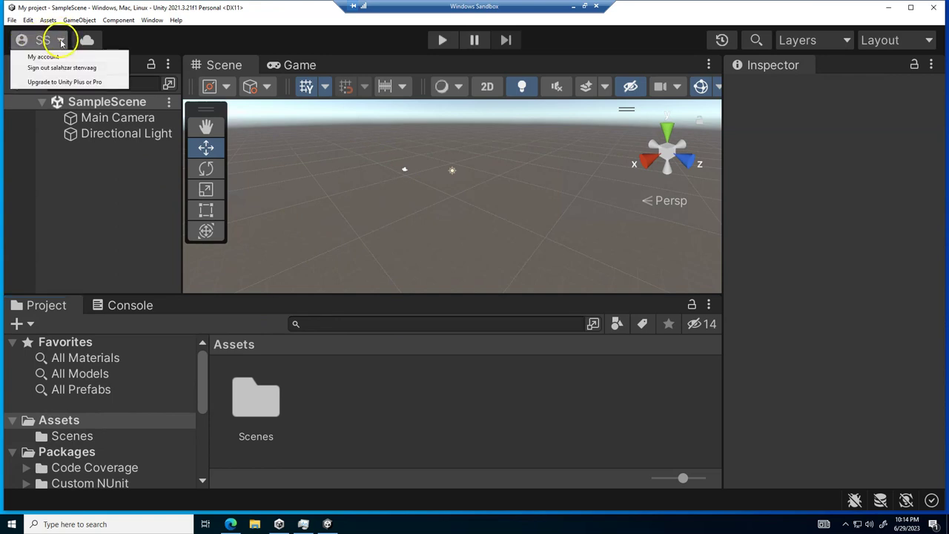
{"action": "left_click", "coordinate": [199, 41]}
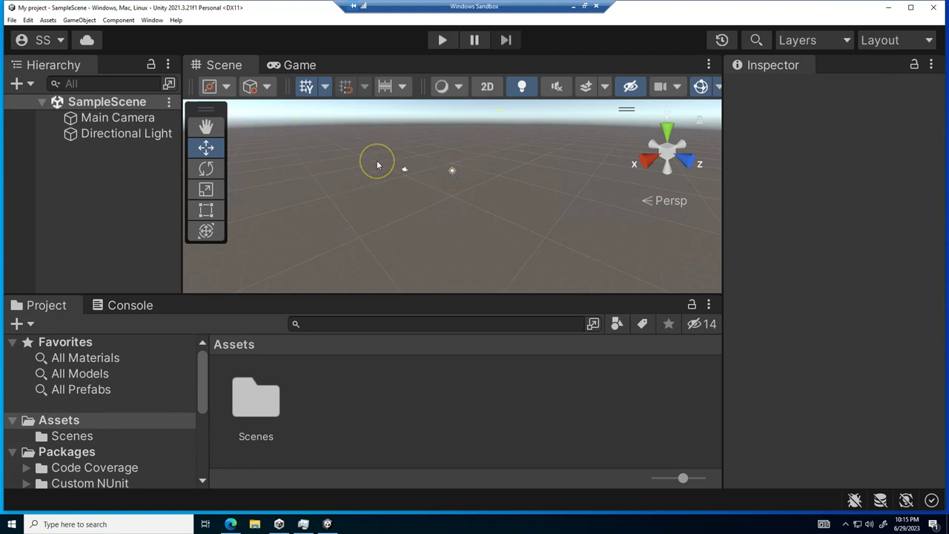
Inspect the Main Camera and the framed Directional Light, then select the Scenes folder.
{"action": "left_click", "coordinate": [113, 120]}
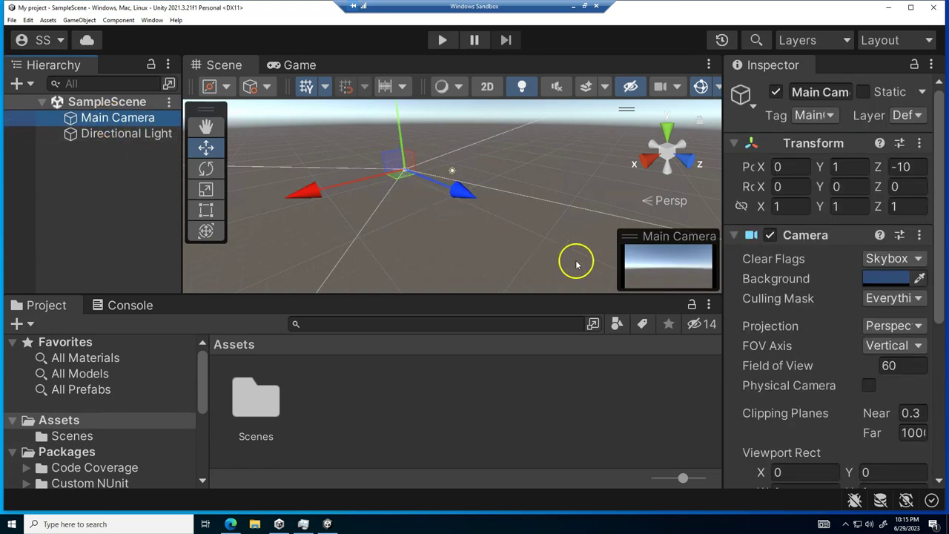
{"action": "left_click", "coordinate": [373, 187]}
{"action": "left_click", "coordinate": [227, 150]}
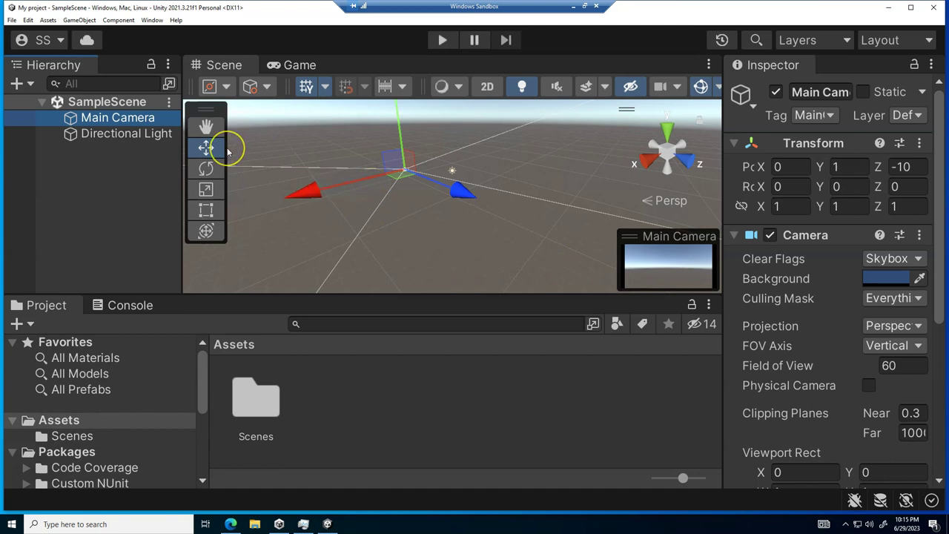
{"action": "double_click", "coordinate": [109, 133]}
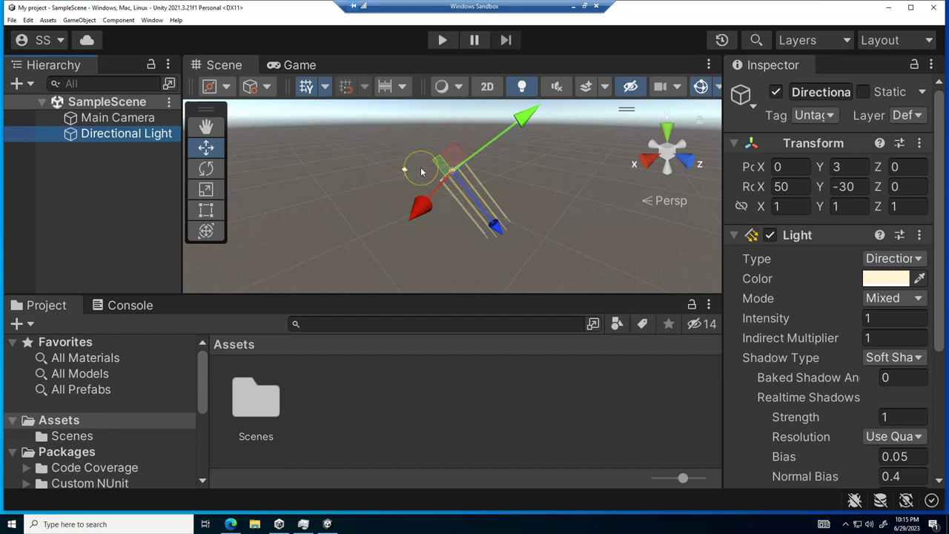
{"action": "left_click", "coordinate": [100, 135]}
{"action": "left_click", "coordinate": [254, 401]}
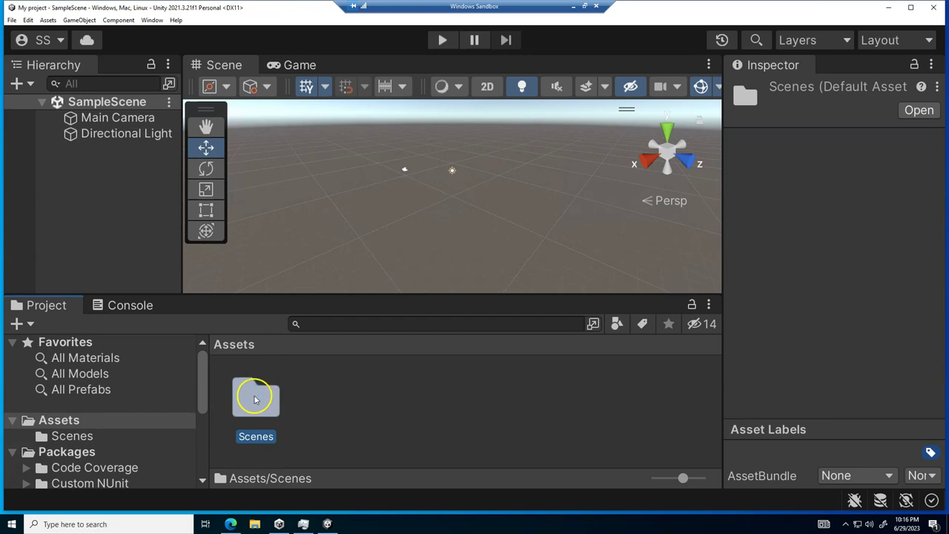
Open the Scenes folder and shrink the icon-size slider to list view showing SampleScene.
{"action": "double_click", "coordinate": [257, 406]}
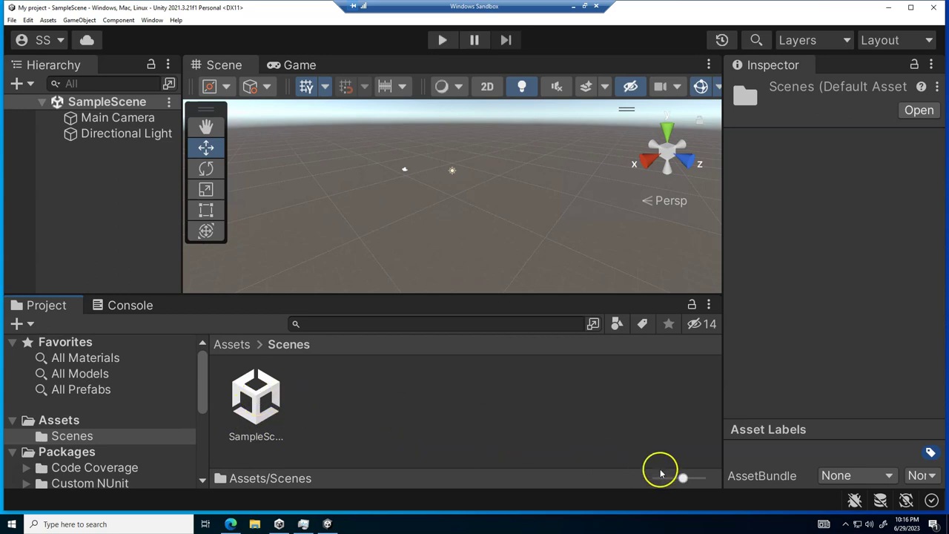
{"action": "left_click_drag", "start_coordinate": [681, 478], "coordinate": [655, 479]}
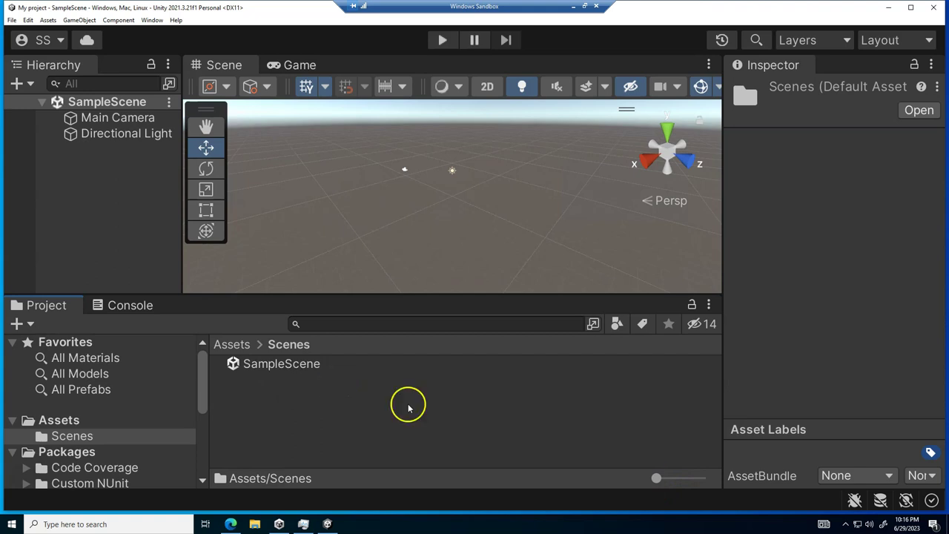
{"action": "mouse_move", "coordinate": [657, 477]}
{"action": "left_mouse_down"}
{"action": "mouse_move", "coordinate": [702, 480]}
{"action": "mouse_move", "coordinate": [657, 486]}
{"action": "left_mouse_up"}
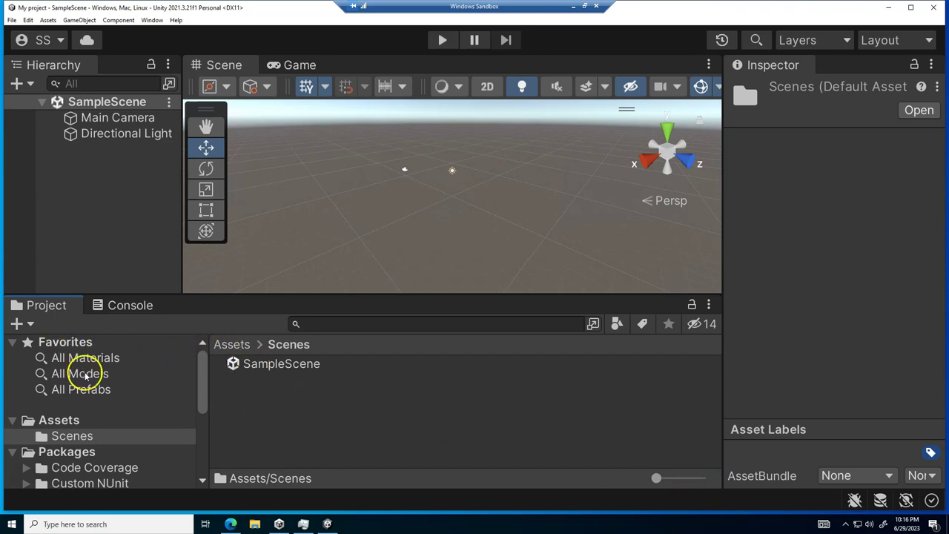
{"action": "scroll", "coordinate": [107, 387], "scroll_direction": "down", "scroll_amount": 2}
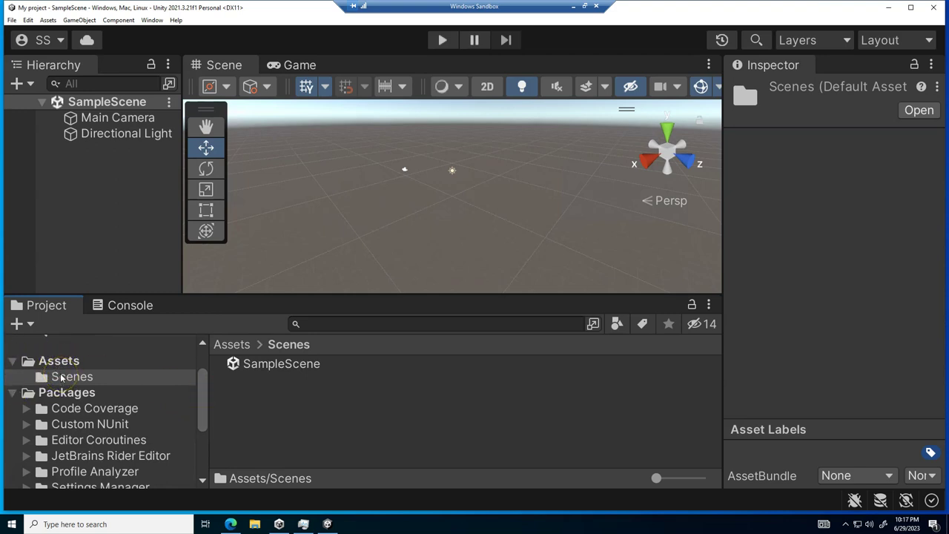
{"action": "mouse_move", "coordinate": [198, 381]}
{"action": "left_mouse_down"}
{"action": "mouse_move", "coordinate": [200, 361]}
{"action": "mouse_move", "coordinate": [198, 385]}
{"action": "left_mouse_up"}
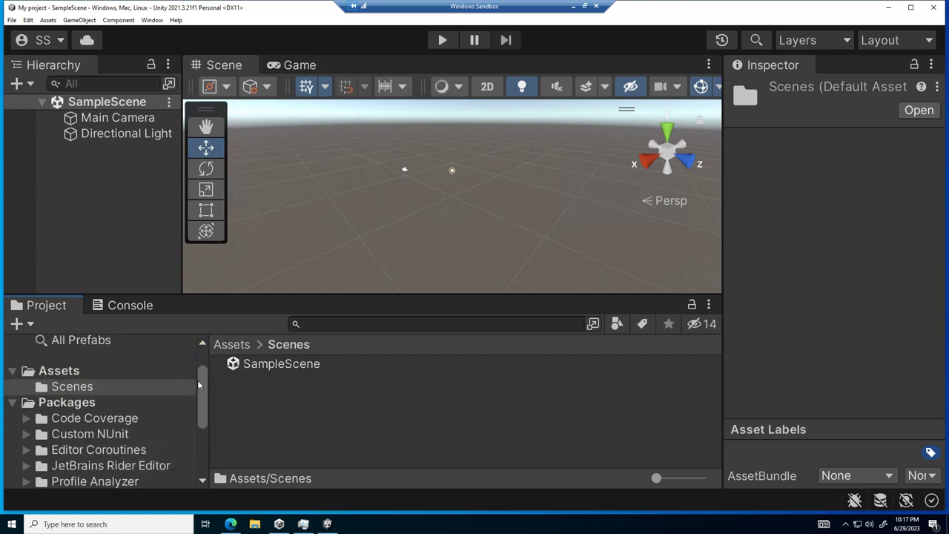
Glance at the Console, return to Project, then select Main Camera and the SampleScene root.
{"action": "left_click", "coordinate": [132, 305]}
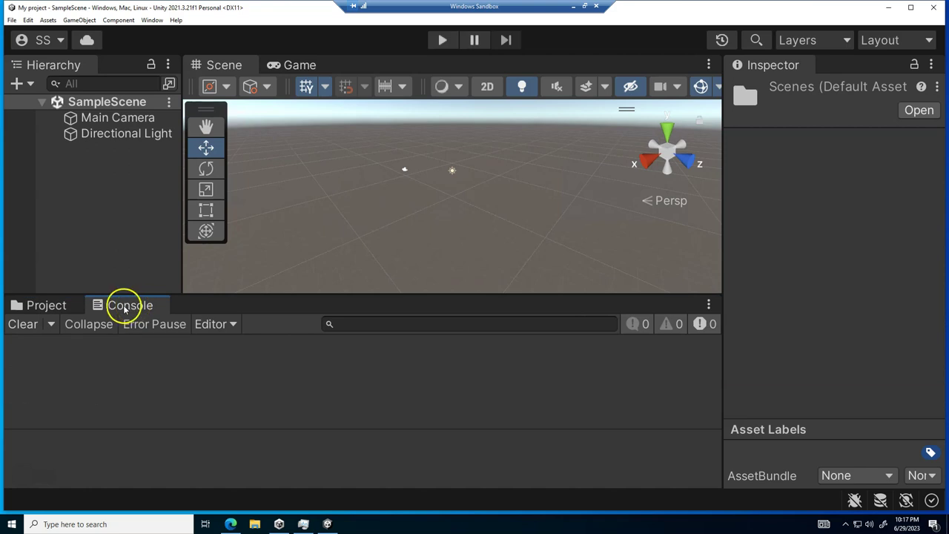
{"action": "left_click", "coordinate": [45, 304]}
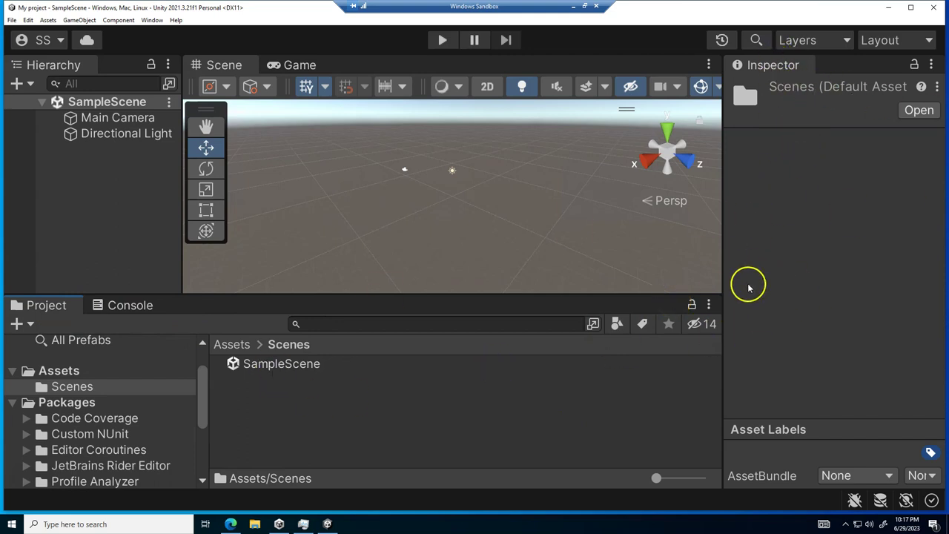
{"action": "left_click", "coordinate": [99, 121]}
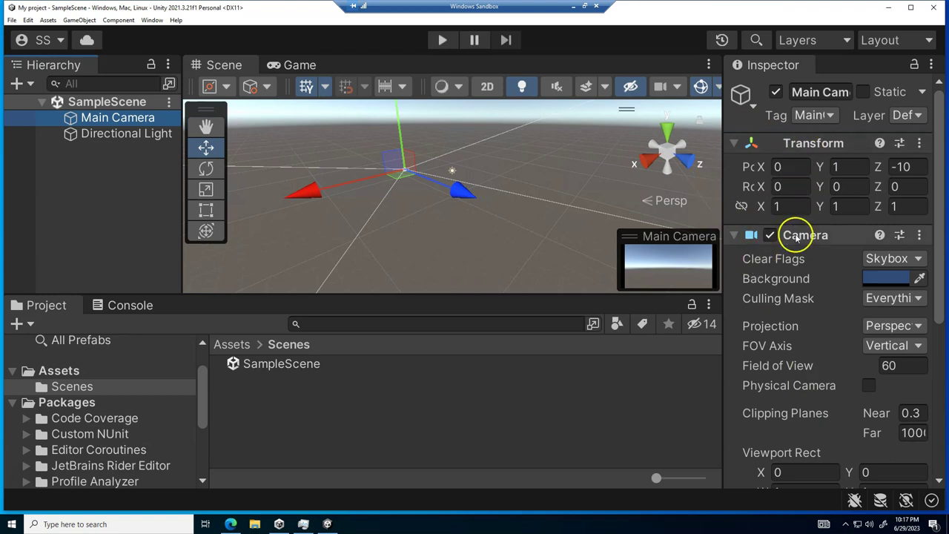
{"action": "left_click", "coordinate": [93, 100]}
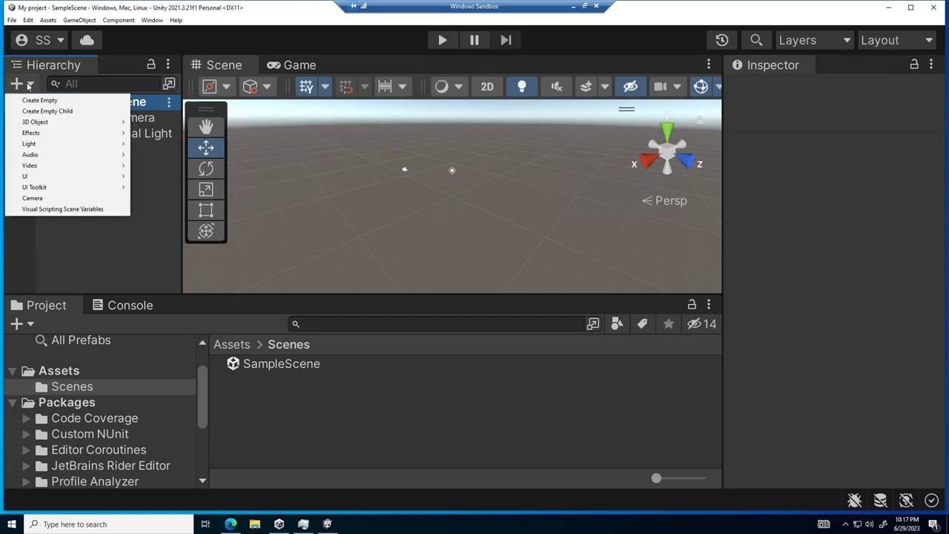
Create a Plane through the Hierarchy's + menu under 3D Object > Plane.
{"action": "left_click", "coordinate": [141, 199]}
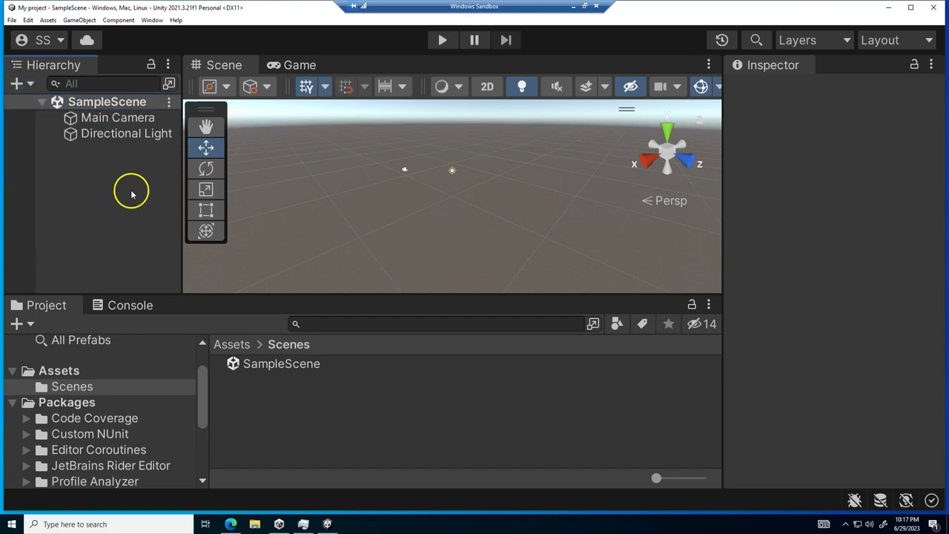
{"action": "left_click", "coordinate": [14, 84]}
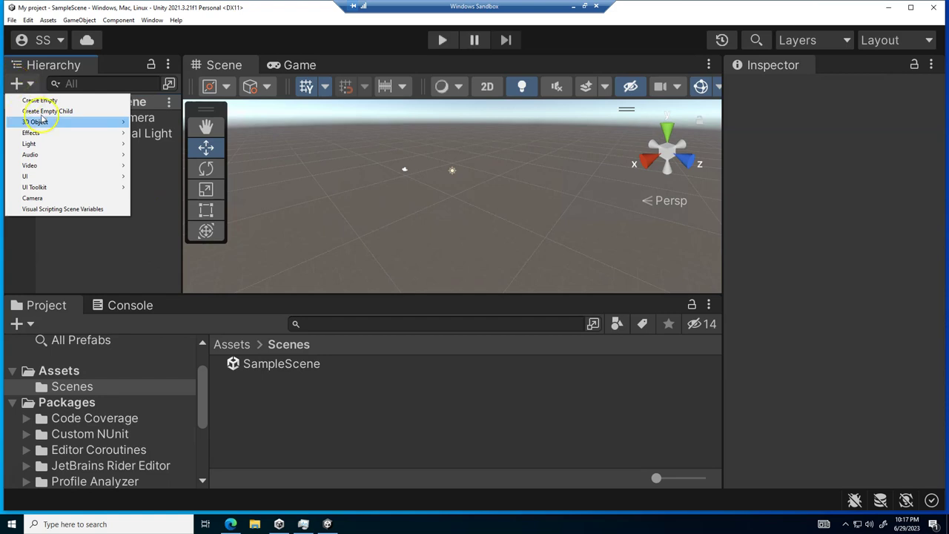
{"action": "mouse_move", "coordinate": [59, 122]}
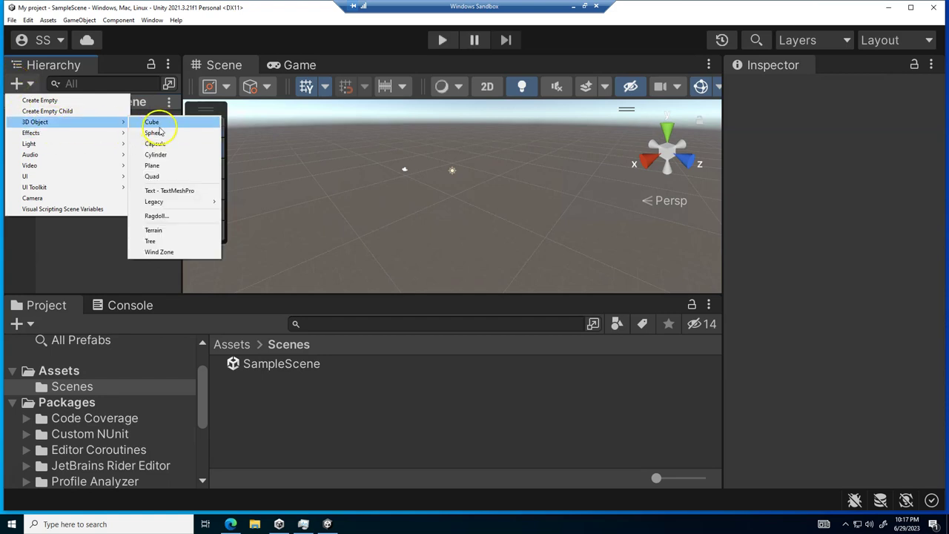
{"action": "left_click", "coordinate": [169, 165]}
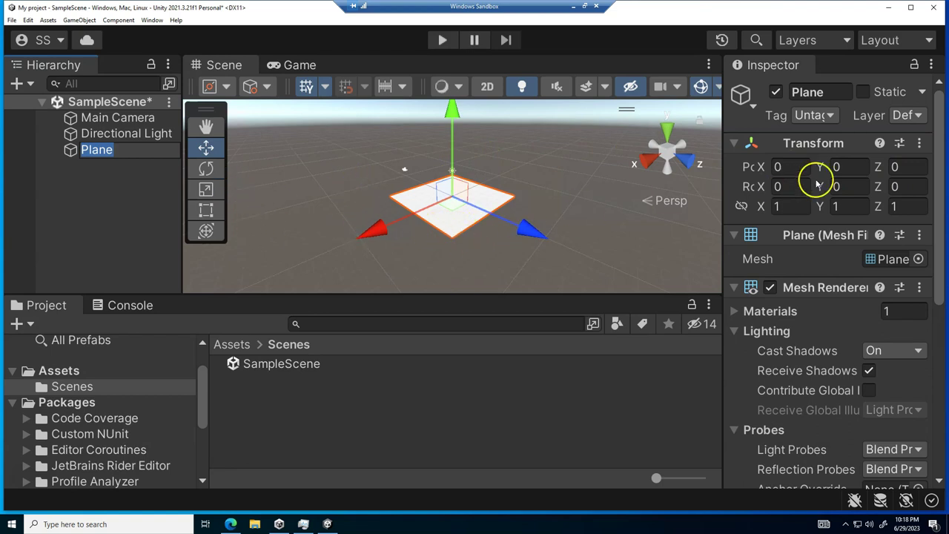
{"action": "left_click", "coordinate": [921, 143]}
{"action": "left_click", "coordinate": [882, 157]}
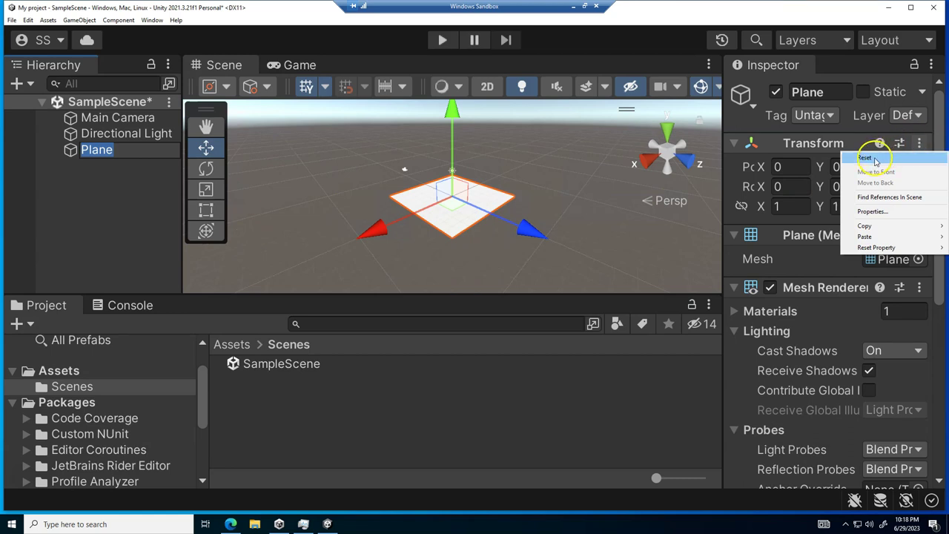
{"action": "left_click", "coordinate": [876, 159]}
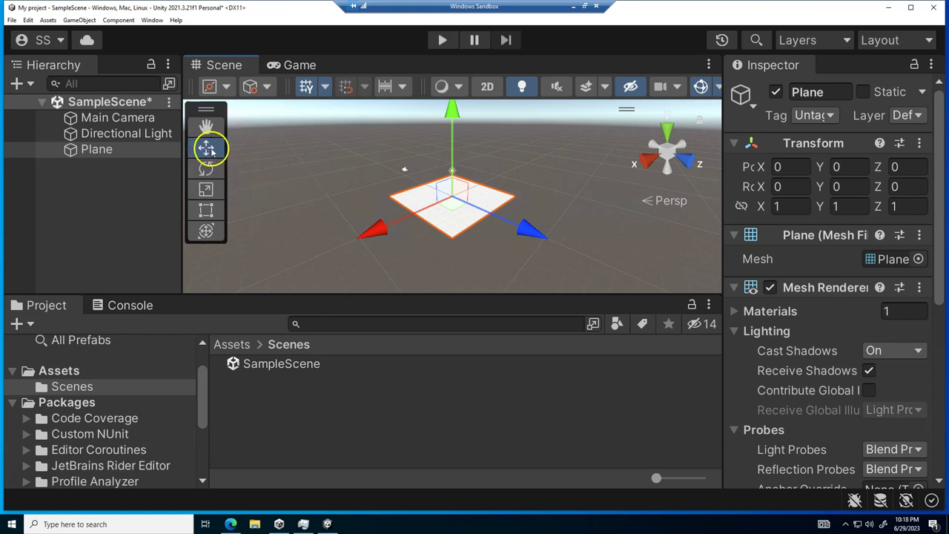
{"action": "left_click_drag", "start_coordinate": [530, 229], "coordinate": [627, 250]}
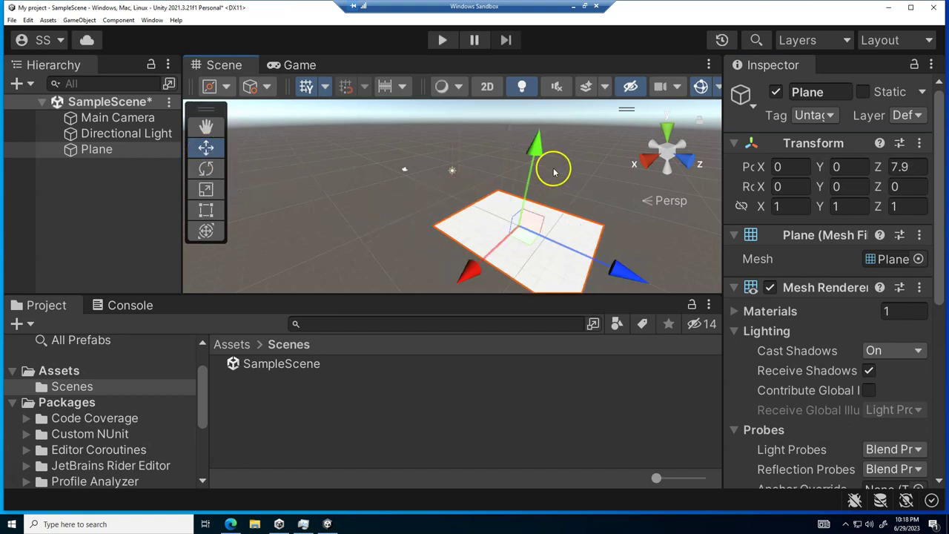
{"action": "left_click_drag", "start_coordinate": [541, 149], "coordinate": [541, 80]}
{"action": "left_click_drag", "start_coordinate": [489, 188], "coordinate": [403, 218]}
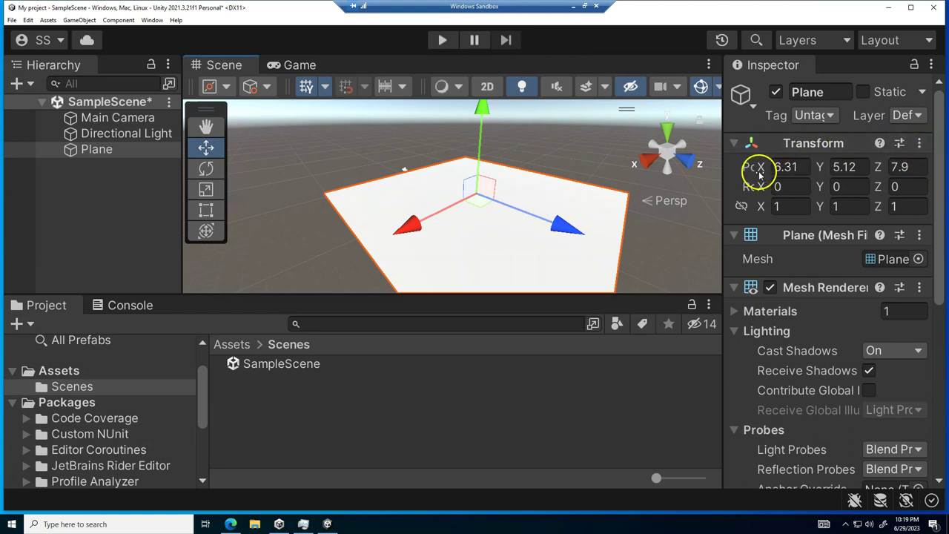
{"action": "left_click", "coordinate": [919, 143]}
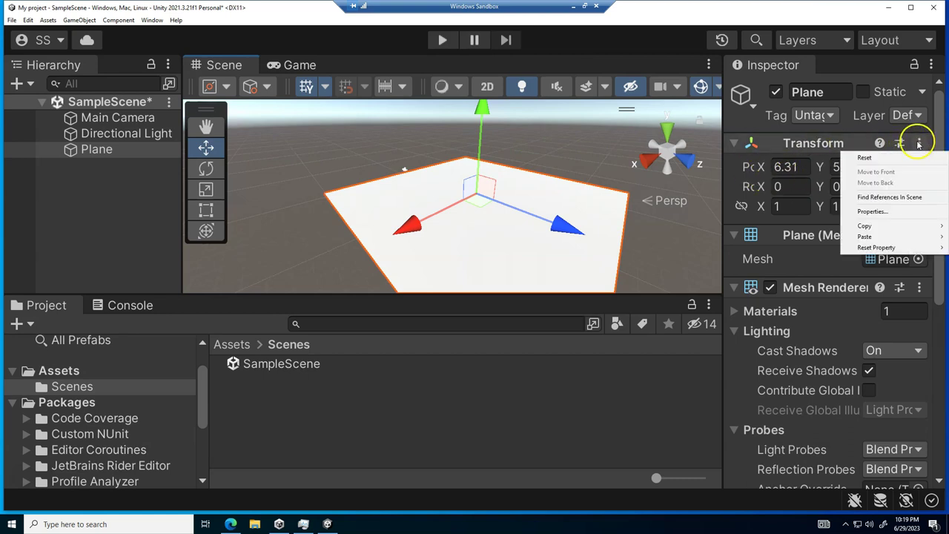
{"action": "left_click", "coordinate": [865, 157]}
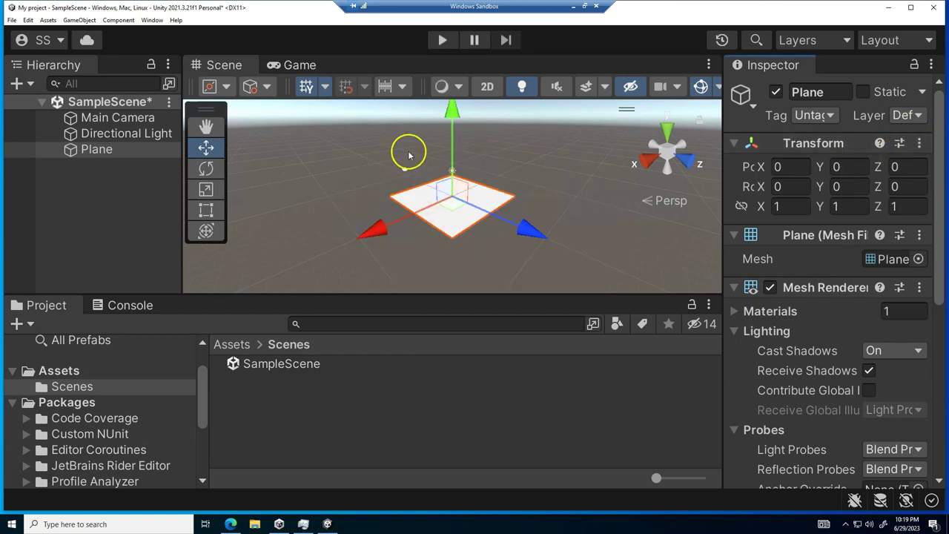
Rotate the plane about 19° around Y, reset its Transform, and pick the Scale tool.
{"action": "left_click", "coordinate": [205, 170]}
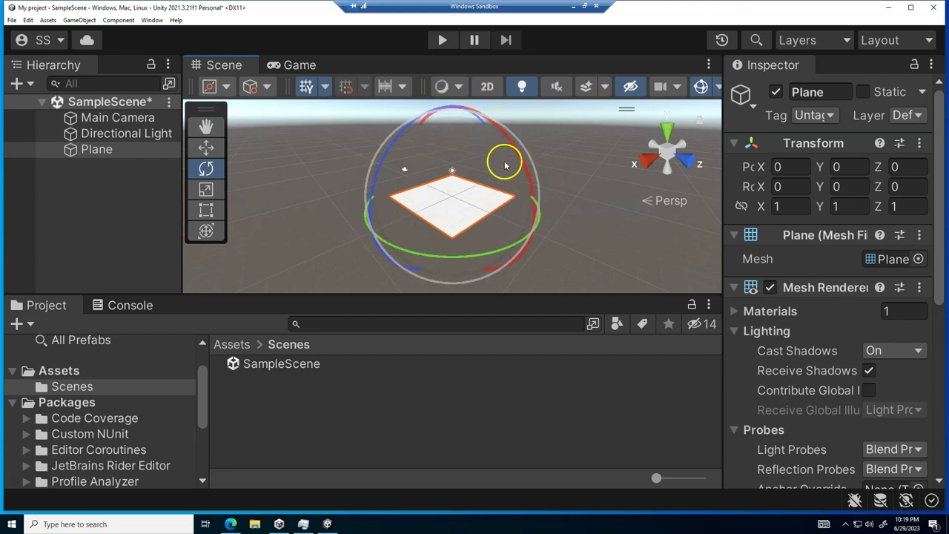
{"action": "left_click_drag", "start_coordinate": [466, 258], "coordinate": [852, 186]}
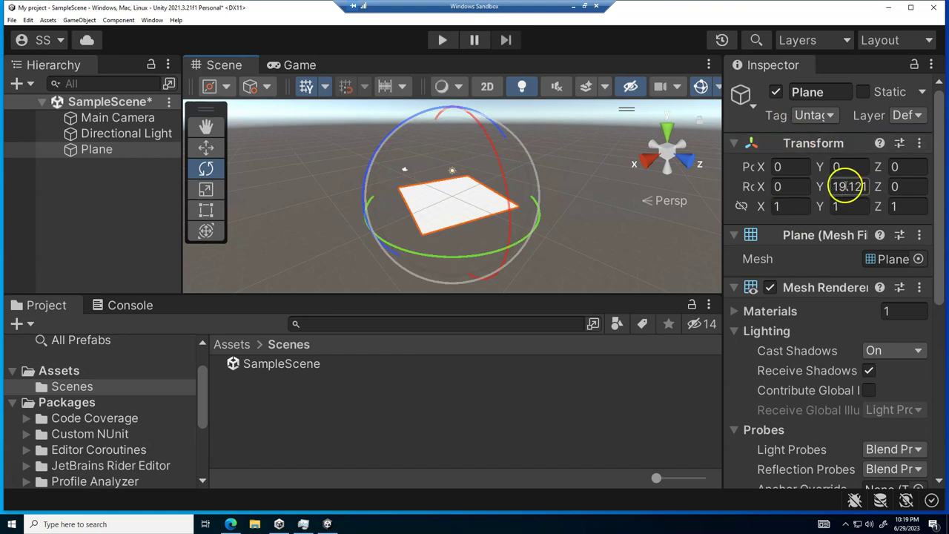
{"action": "left_click", "coordinate": [920, 143]}
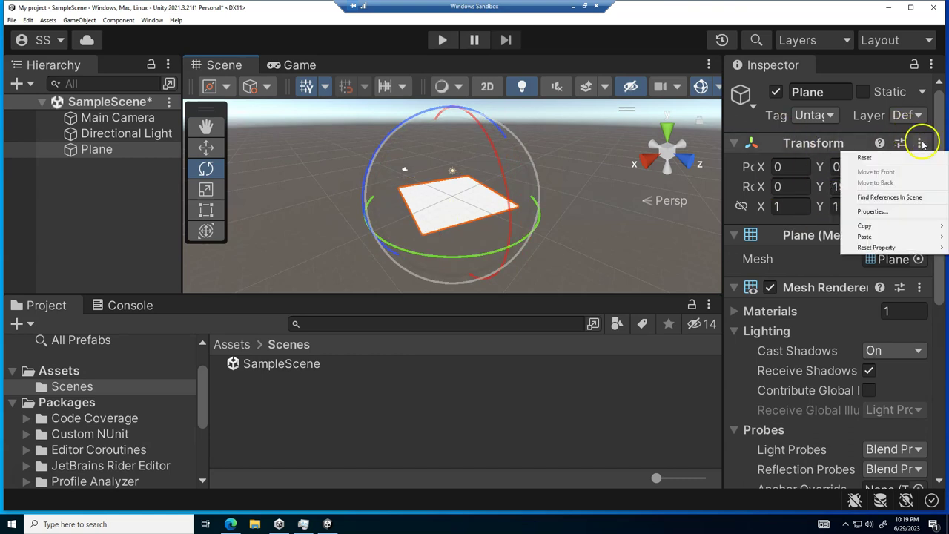
{"action": "left_click", "coordinate": [865, 158]}
{"action": "left_click", "coordinate": [206, 189]}
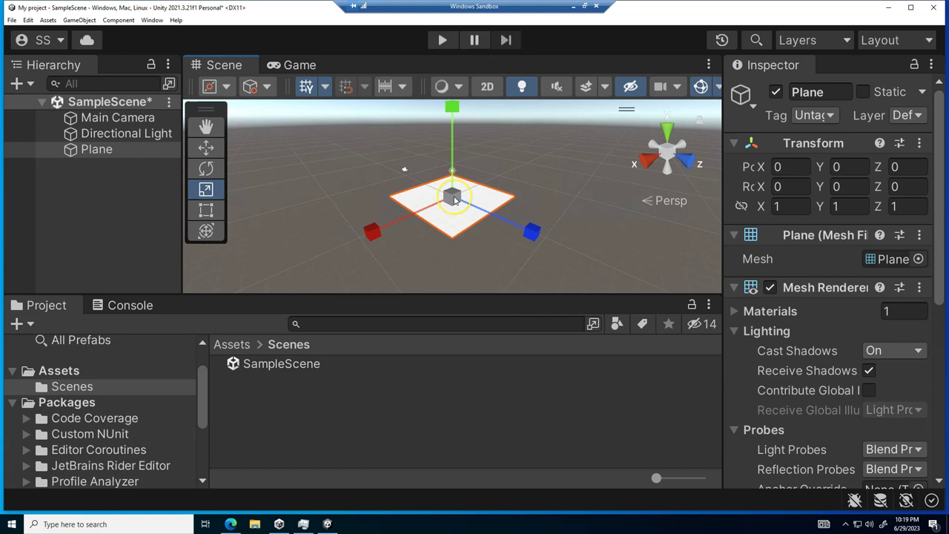
{"action": "left_click_drag", "start_coordinate": [454, 200], "coordinate": [582, 183]}
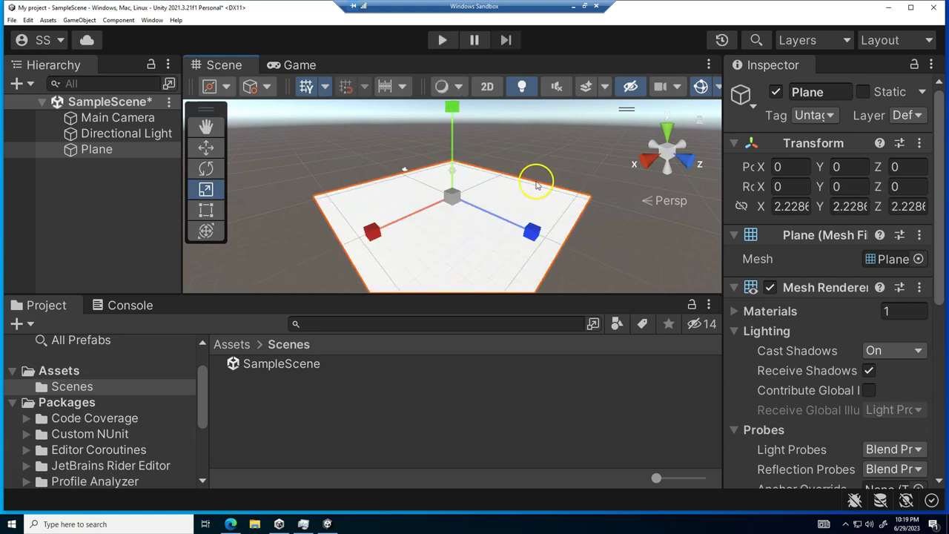
{"action": "mouse_move", "coordinate": [451, 196]}
{"action": "left_mouse_down"}
{"action": "mouse_move", "coordinate": [397, 157]}
{"action": "mouse_move", "coordinate": [413, 201]}
{"action": "mouse_move", "coordinate": [398, 210]}
{"action": "mouse_move", "coordinate": [414, 205]}
{"action": "left_mouse_up"}
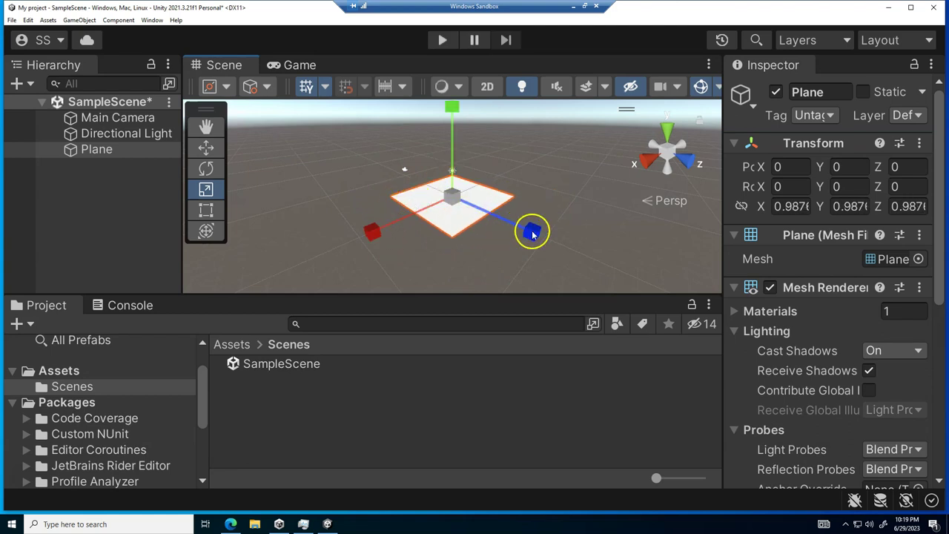
{"action": "left_click_drag", "start_coordinate": [534, 236], "coordinate": [601, 255]}
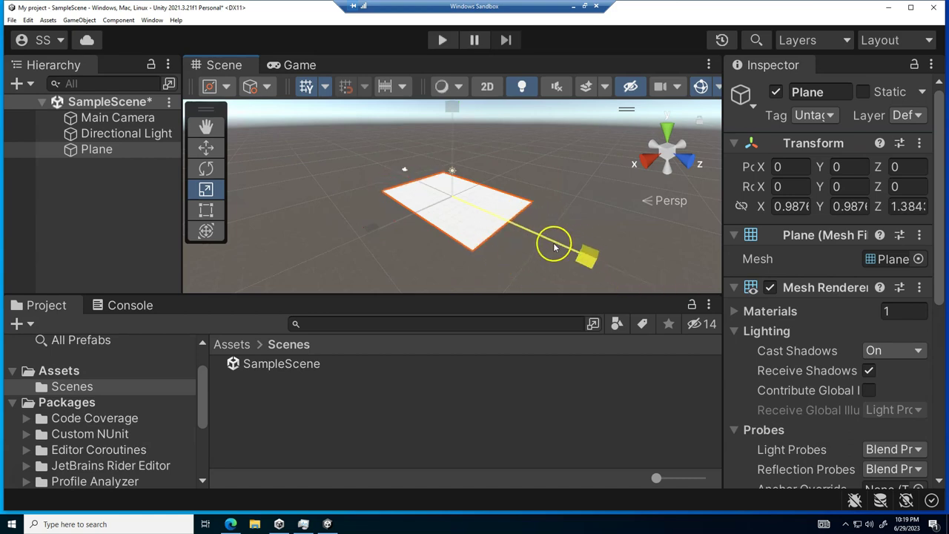
{"action": "left_click_drag", "start_coordinate": [601, 254], "coordinate": [555, 248]}
{"action": "left_click_drag", "start_coordinate": [372, 236], "coordinate": [304, 256]}
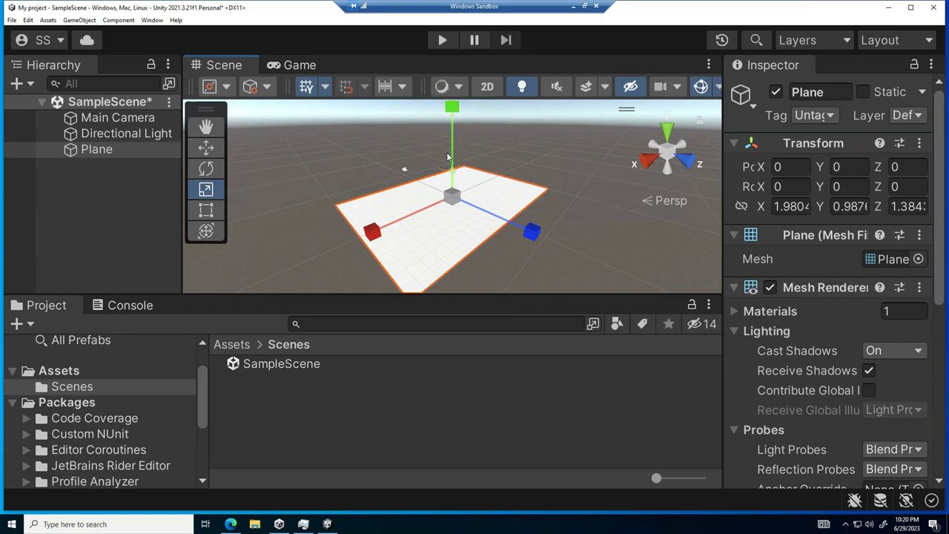
{"action": "left_click", "coordinate": [920, 143]}
{"action": "left_click", "coordinate": [868, 158]}
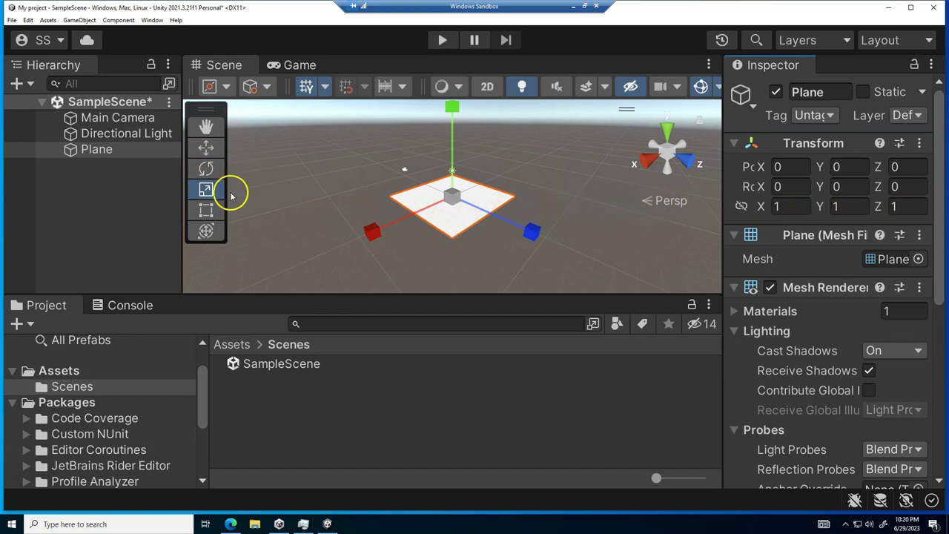
Try the Rect and combined Transform tools on the plane, then switch to the Hand tool.
{"action": "left_click", "coordinate": [205, 210]}
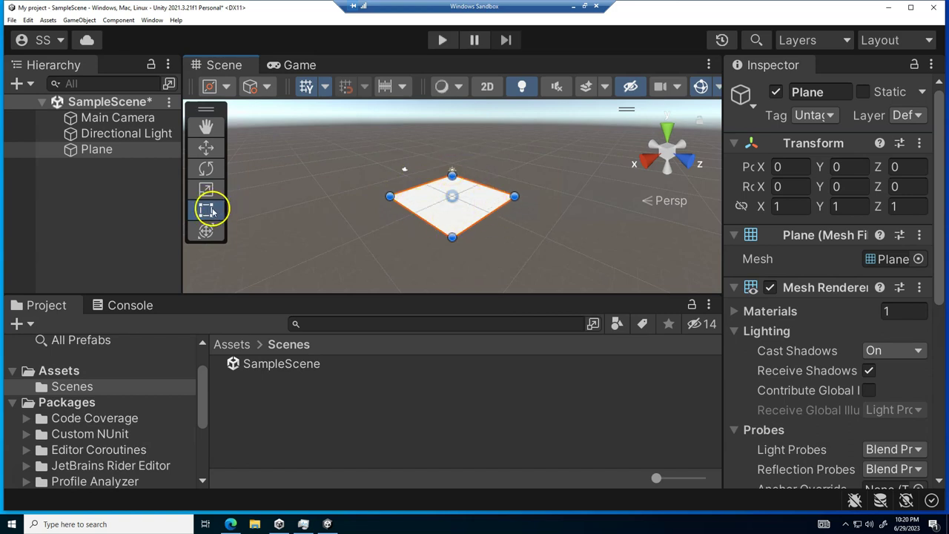
{"action": "left_click", "coordinate": [207, 231]}
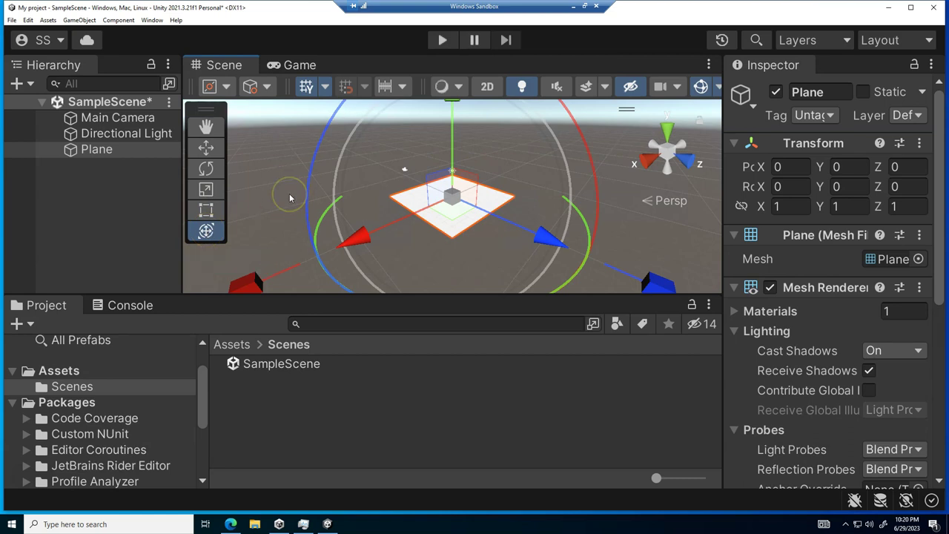
{"action": "mouse_move", "coordinate": [318, 179]}
{"action": "left_mouse_down"}
{"action": "mouse_move", "coordinate": [354, 175]}
{"action": "mouse_move", "coordinate": [201, 209]}
{"action": "mouse_move", "coordinate": [205, 146]}
{"action": "left_mouse_up"}
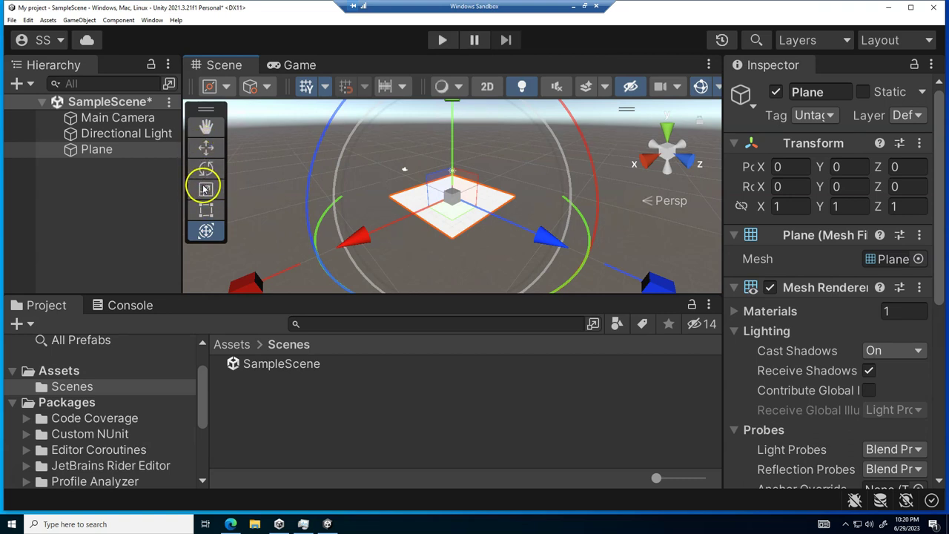
{"action": "left_click", "coordinate": [207, 127]}
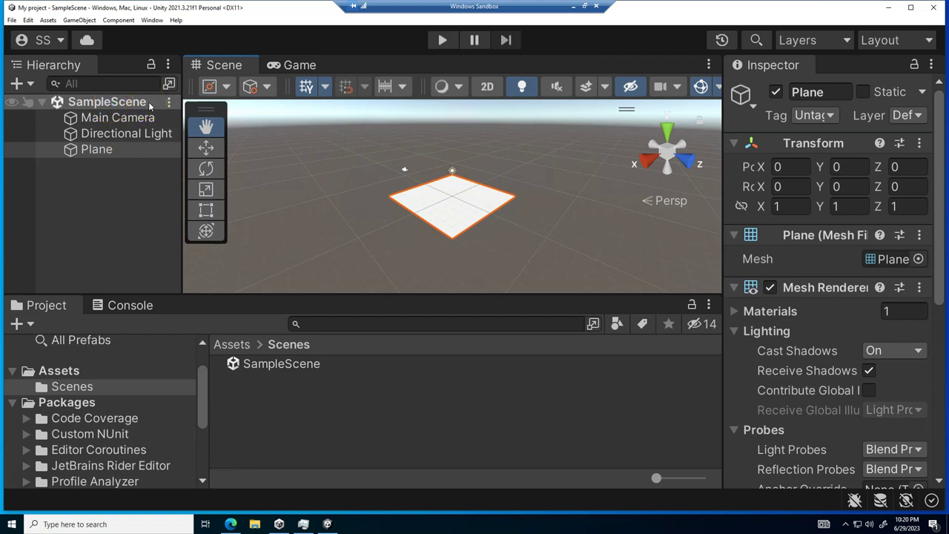
Frame the Plane from the Hierarchy and zoom in on it.
{"action": "double_click", "coordinate": [94, 151]}
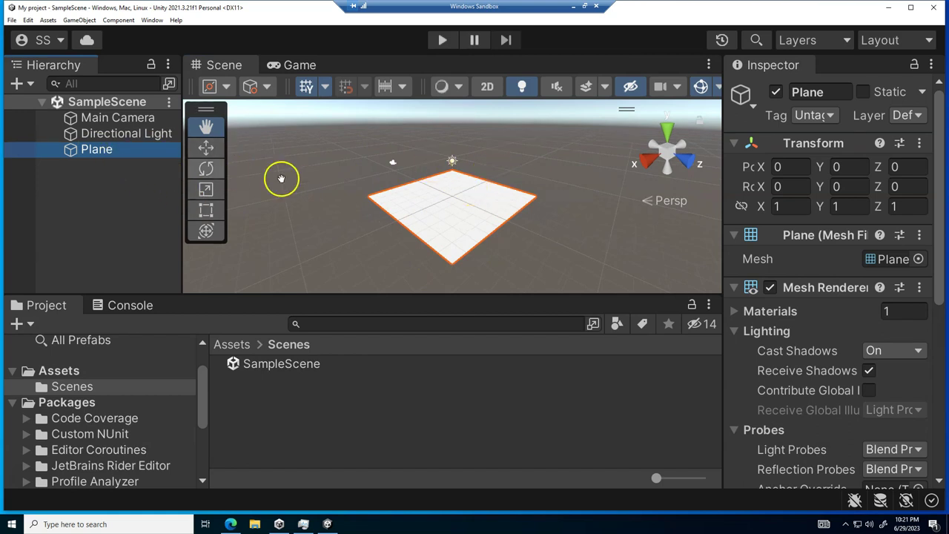
{"action": "scroll", "coordinate": [474, 201], "scroll_direction": "up", "scroll_amount": 3}
{"action": "scroll", "coordinate": [475, 201], "scroll_direction": "up", "scroll_amount": 2}
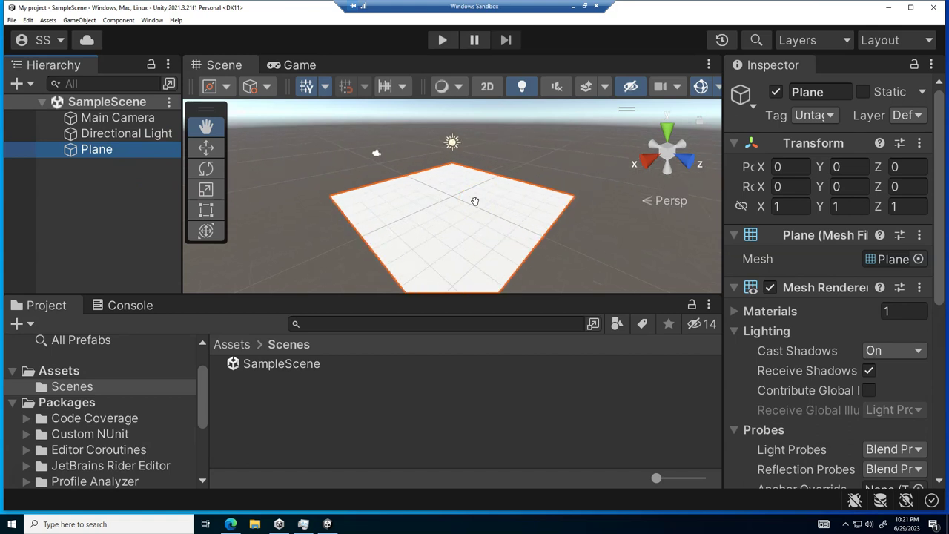
{"action": "scroll", "coordinate": [475, 201], "scroll_direction": "up", "scroll_amount": 2}
{"action": "scroll", "coordinate": [475, 201], "scroll_direction": "up", "scroll_amount": 2}
{"action": "scroll", "coordinate": [475, 201], "scroll_direction": "up", "scroll_amount": 2}
{"action": "scroll", "coordinate": [478, 213], "scroll_direction": "down", "scroll_amount": 1}
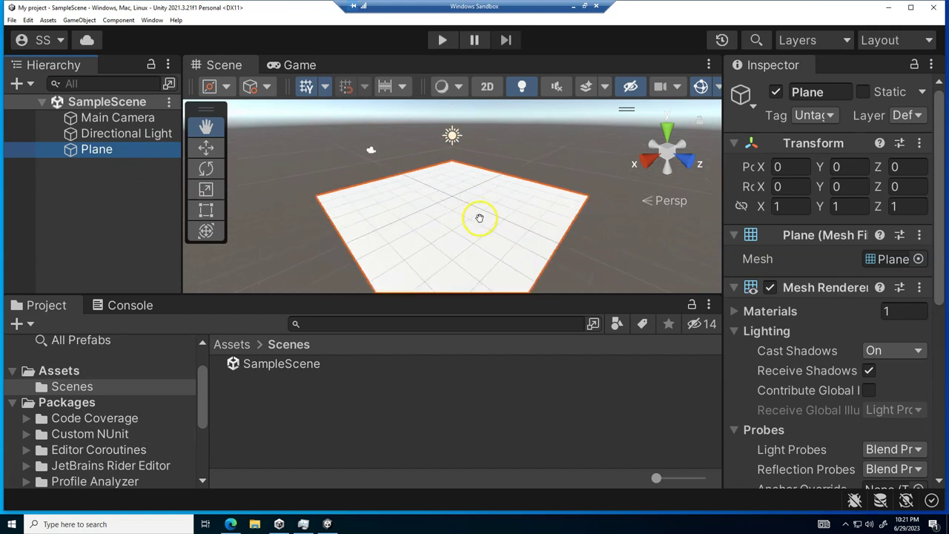
{"action": "scroll", "coordinate": [480, 218], "scroll_direction": "down", "scroll_amount": 2}
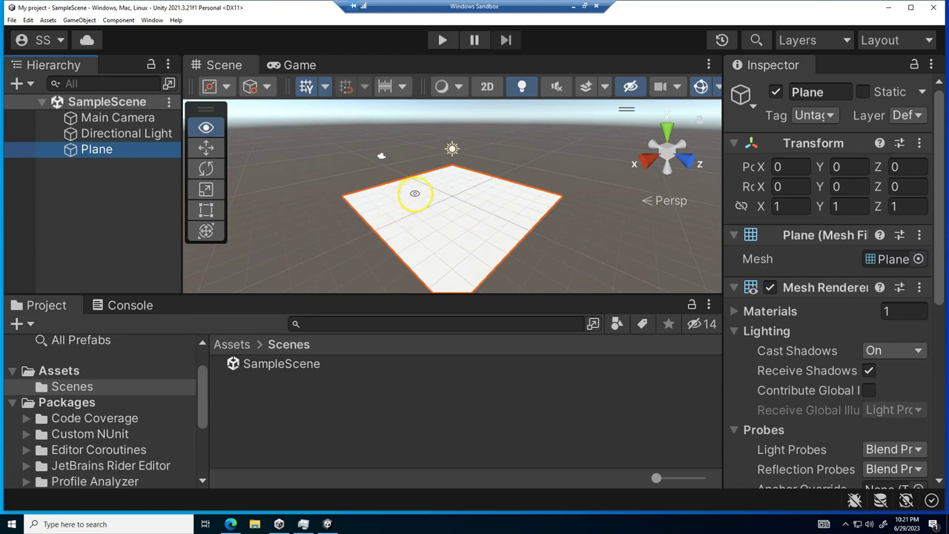
Orbit the view around the plane to see it from lower down, tilting slightly.
{"action": "mouse_move", "coordinate": [419, 201]}
{"action": "left_mouse_down", "text": "alt"}
{"action": "mouse_move", "coordinate": [539, 212]}
{"action": "mouse_move", "coordinate": [562, 173]}
{"action": "mouse_move", "coordinate": [491, 169]}
{"action": "mouse_move", "coordinate": [408, 186]}
{"action": "mouse_move", "coordinate": [339, 174]}
{"action": "mouse_move", "coordinate": [451, 224]}
{"action": "mouse_move", "coordinate": [536, 167]}
{"action": "mouse_move", "coordinate": [450, 201]}
{"action": "mouse_move", "coordinate": [405, 119]}
{"action": "mouse_move", "coordinate": [408, 106]}
{"action": "mouse_move", "coordinate": [431, 212]}
{"action": "left_mouse_up", "text": "alt"}
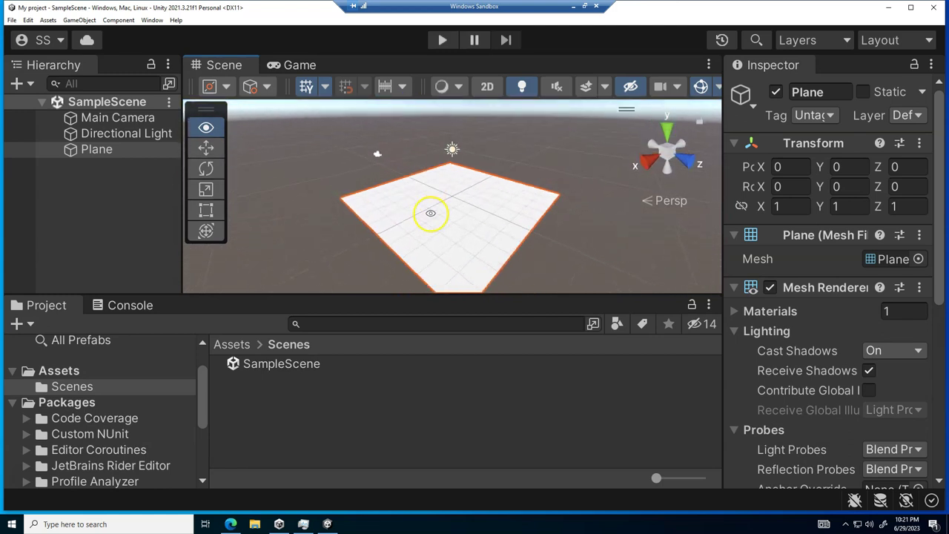
{"action": "scroll", "coordinate": [430, 214], "scroll_direction": "up", "scroll_amount": 1}
{"action": "scroll", "coordinate": [433, 214], "scroll_direction": "up", "scroll_amount": 1}
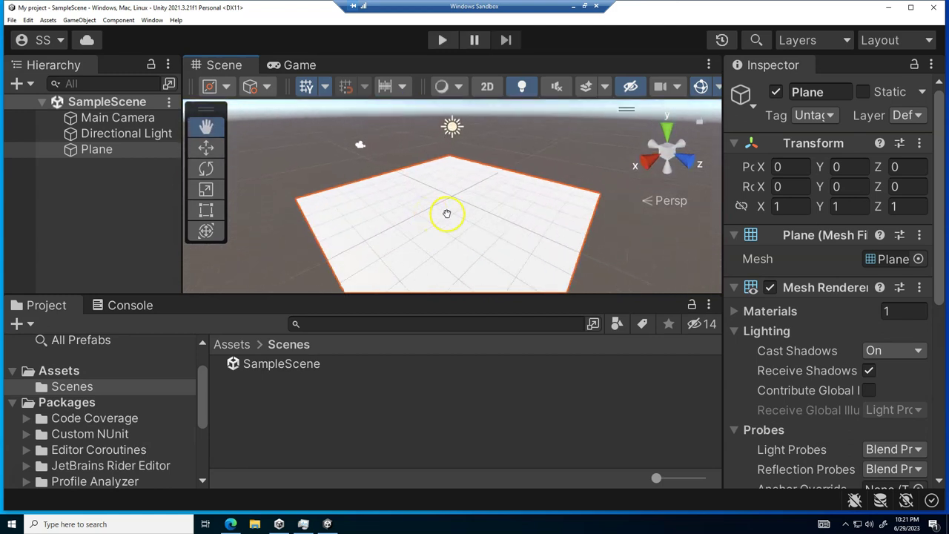
{"action": "left_click_drag", "start_coordinate": [448, 222], "coordinate": [447, 144], "text": "alt"}
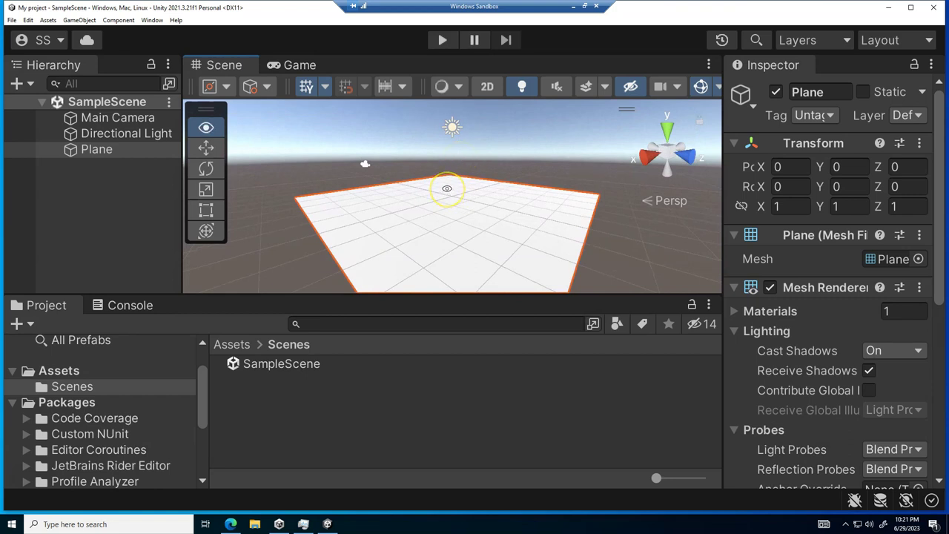
{"action": "mouse_move", "coordinate": [447, 189]}
{"action": "left_mouse_down", "text": "alt"}
{"action": "mouse_move", "coordinate": [474, 265]}
{"action": "mouse_move", "coordinate": [570, 250]}
{"action": "mouse_move", "coordinate": [587, 173]}
{"action": "mouse_move", "coordinate": [530, 163]}
{"action": "mouse_move", "coordinate": [371, 201]}
{"action": "mouse_move", "coordinate": [415, 204]}
{"action": "mouse_move", "coordinate": [337, 203]}
{"action": "mouse_move", "coordinate": [402, 197]}
{"action": "mouse_move", "coordinate": [375, 171]}
{"action": "mouse_move", "coordinate": [301, 226]}
{"action": "mouse_move", "coordinate": [296, 250]}
{"action": "mouse_move", "coordinate": [292, 239]}
{"action": "left_mouse_up", "text": "alt"}
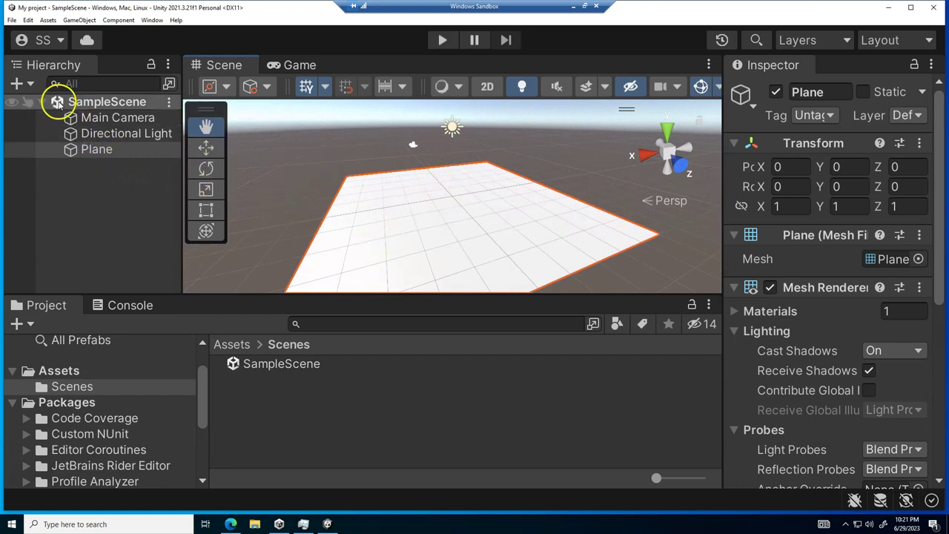
Add a cube to the scene and raise it along Y to 0.48 so it rests on the plane.
{"action": "left_click", "coordinate": [32, 88]}
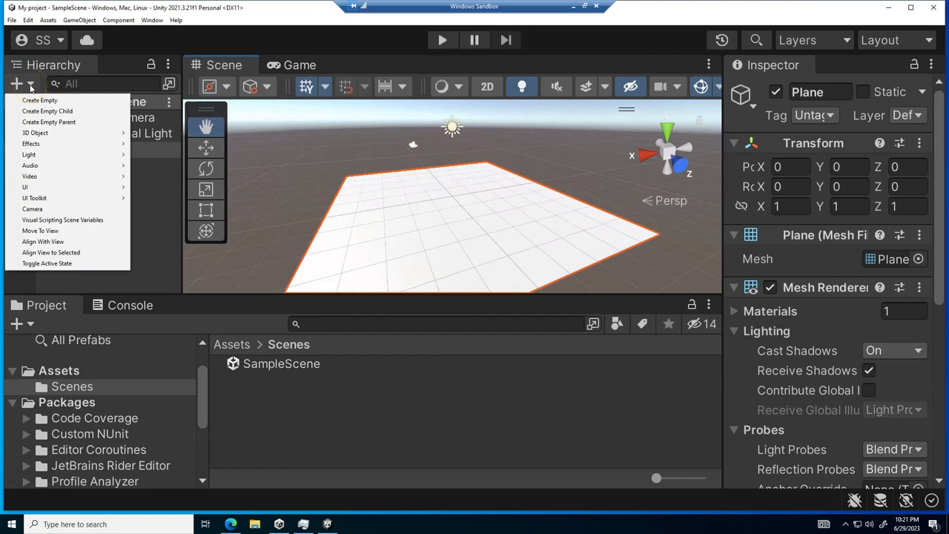
{"action": "mouse_move", "coordinate": [74, 132]}
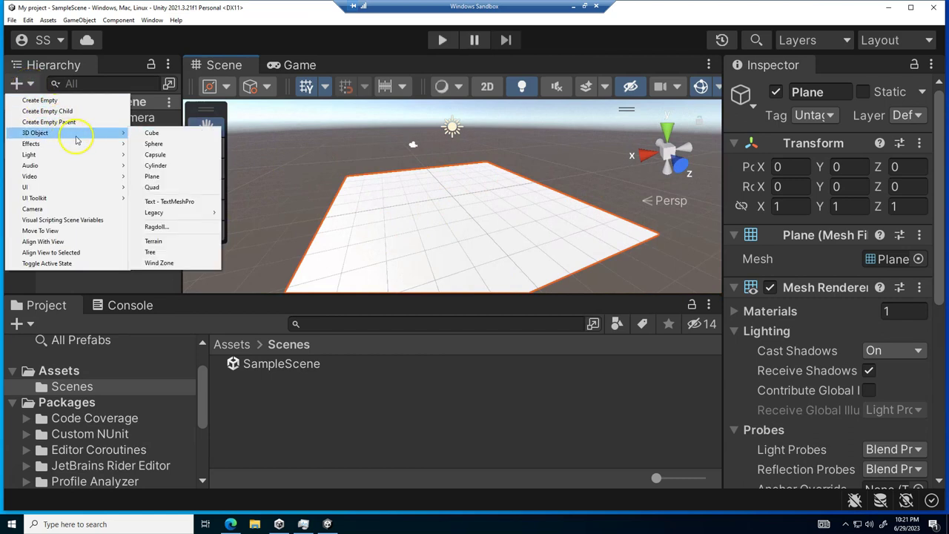
{"action": "left_click", "coordinate": [155, 133]}
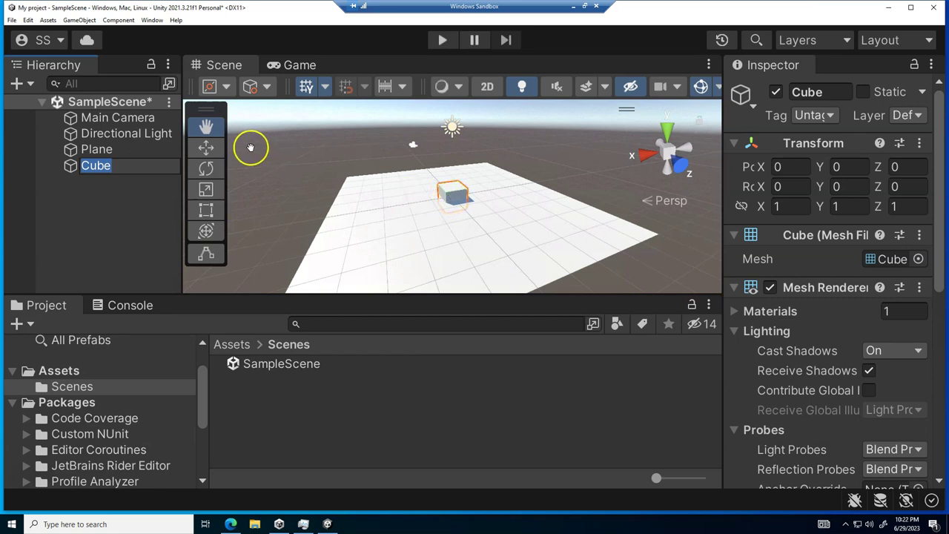
{"action": "left_click", "coordinate": [207, 147]}
{"action": "left_click_drag", "start_coordinate": [452, 113], "coordinate": [448, 104]}
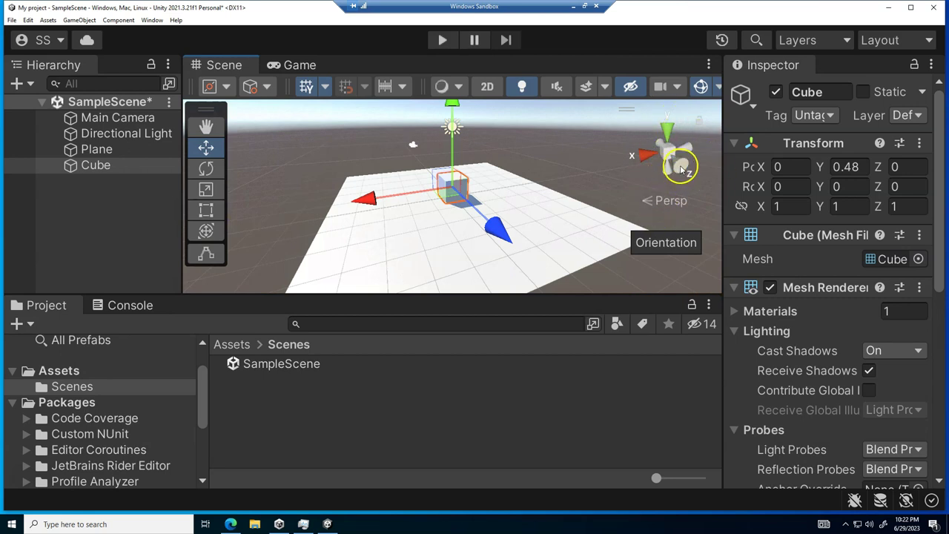
Switch the Scene view to the Front view and zoom in on the cube.
{"action": "left_click", "coordinate": [680, 170]}
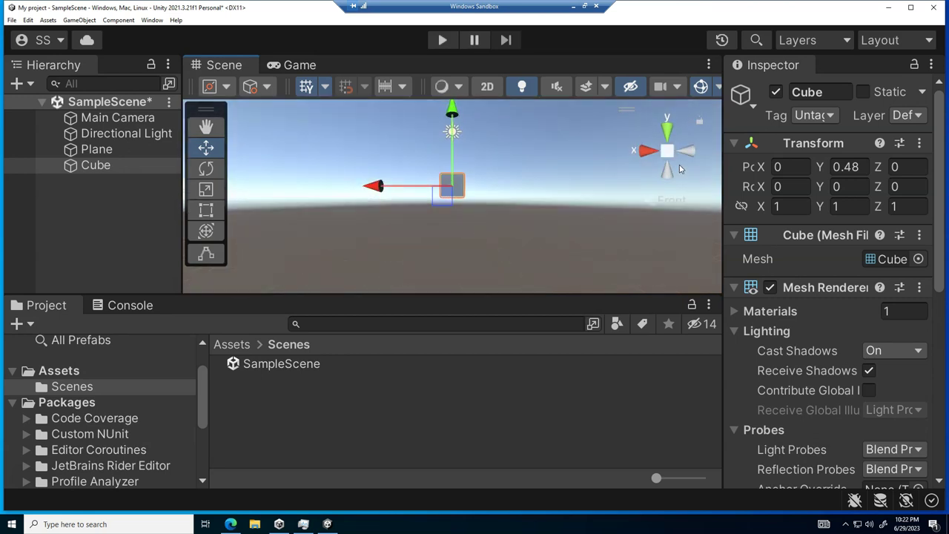
{"action": "scroll", "coordinate": [449, 199], "scroll_direction": "up", "scroll_amount": 5}
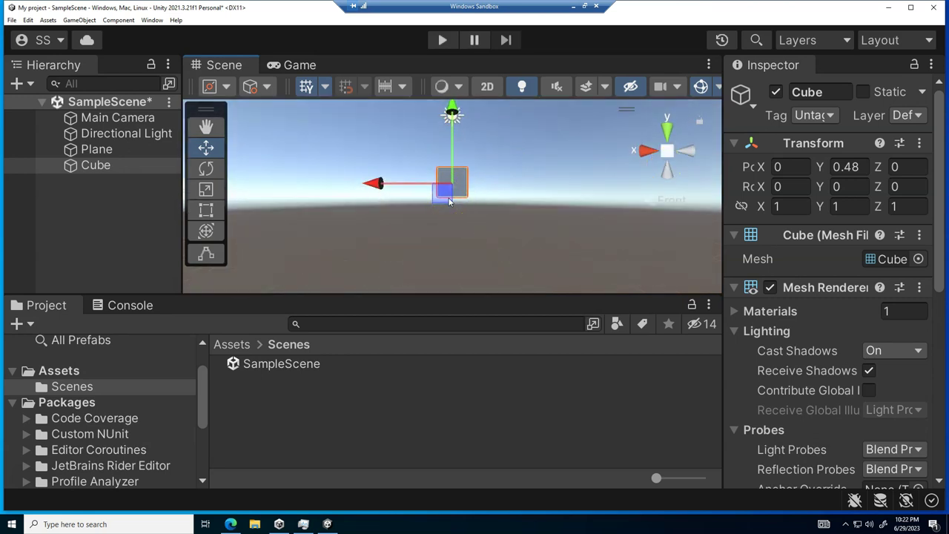
{"action": "scroll", "coordinate": [449, 199], "scroll_direction": "up", "scroll_amount": 2}
{"action": "scroll", "coordinate": [448, 199], "scroll_direction": "up", "scroll_amount": 2}
{"action": "left_click", "coordinate": [272, 203]}
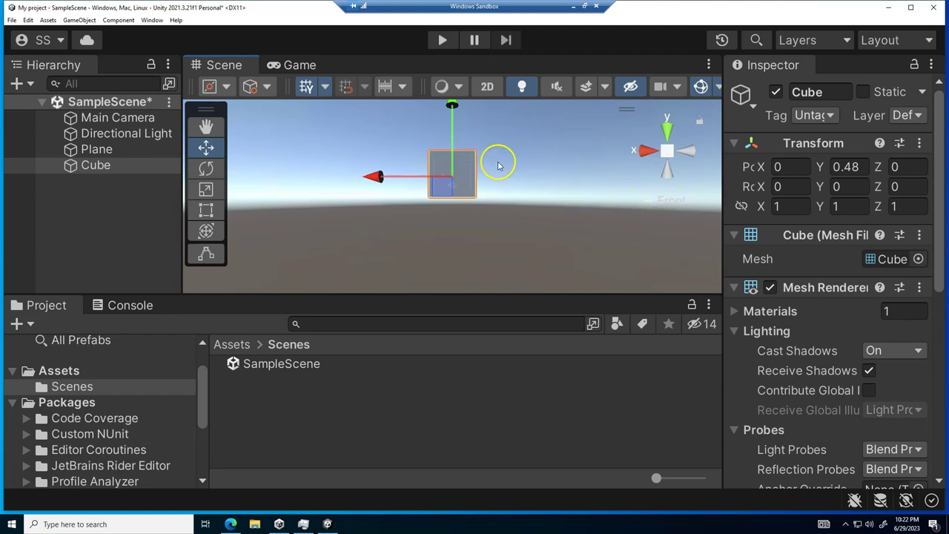
Orbit the view around the cube and tilt down to check it sits on the grid floor.
{"action": "key", "text": "alt"}
{"action": "mouse_move", "coordinate": [480, 166]}
{"action": "left_mouse_down", "text": "alt"}
{"action": "mouse_move", "coordinate": [487, 190]}
{"action": "mouse_move", "coordinate": [614, 166]}
{"action": "left_mouse_up", "text": "alt"}
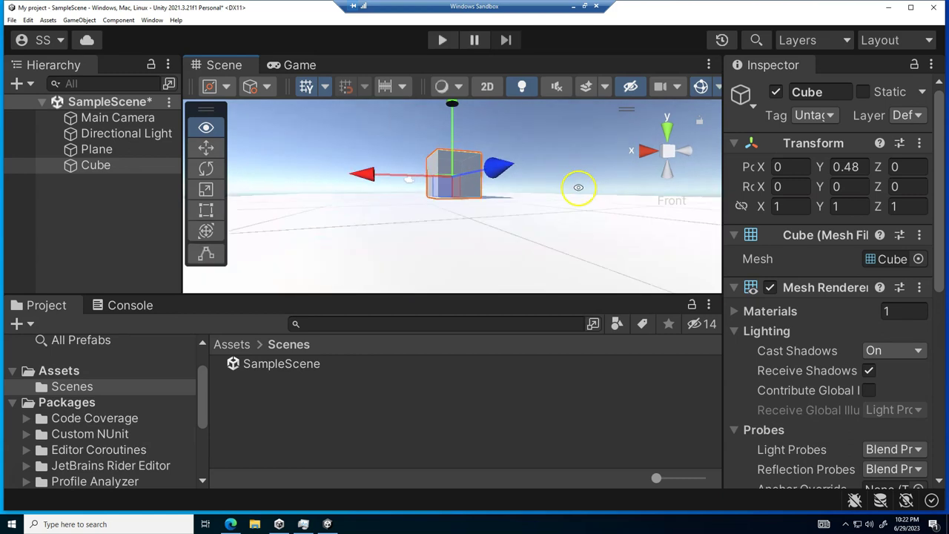
{"action": "mouse_move", "coordinate": [613, 166]}
{"action": "left_mouse_down", "text": "alt"}
{"action": "mouse_move", "coordinate": [440, 210]}
{"action": "mouse_move", "coordinate": [425, 232]}
{"action": "mouse_move", "coordinate": [388, 218]}
{"action": "mouse_move", "coordinate": [381, 190]}
{"action": "mouse_move", "coordinate": [514, 202]}
{"action": "mouse_move", "coordinate": [499, 201]}
{"action": "left_mouse_up", "text": "alt"}
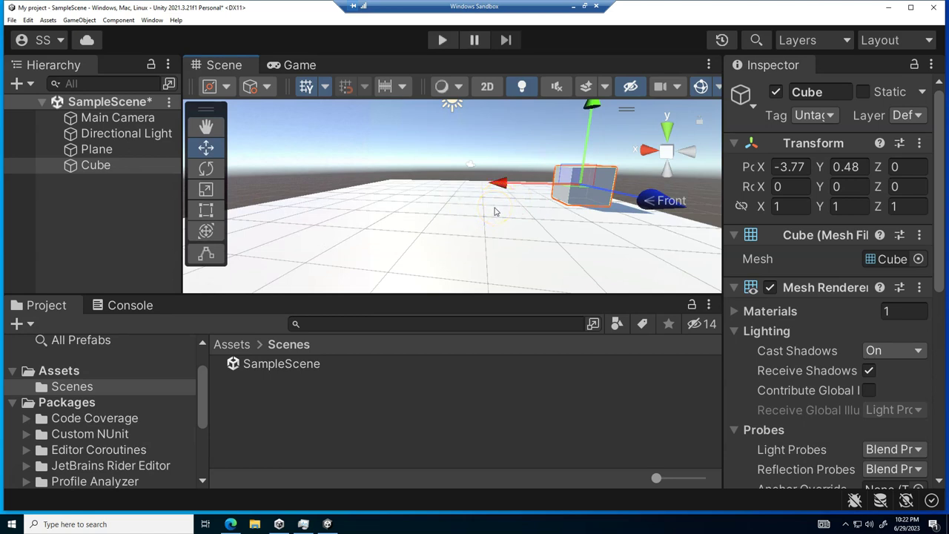
{"action": "mouse_move", "coordinate": [496, 223]}
{"action": "left_mouse_down", "text": "alt"}
{"action": "mouse_move", "coordinate": [504, 205]}
{"action": "mouse_move", "coordinate": [566, 240]}
{"action": "mouse_move", "coordinate": [589, 279]}
{"action": "mouse_move", "coordinate": [569, 324]}
{"action": "mouse_move", "coordinate": [456, 277]}
{"action": "left_mouse_up", "text": "alt"}
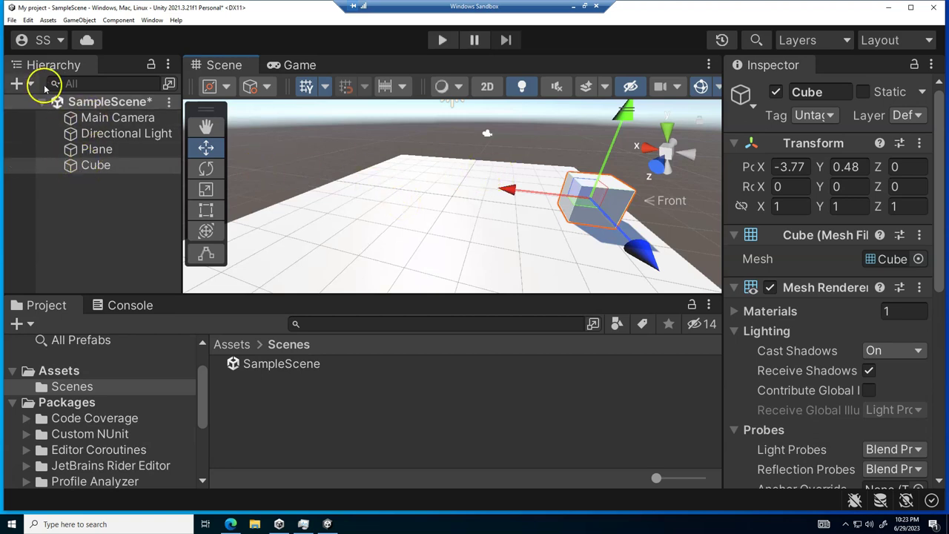
Deselect the cube, save the scene, and show the Assets folder contents.
{"action": "left_click", "coordinate": [84, 106]}
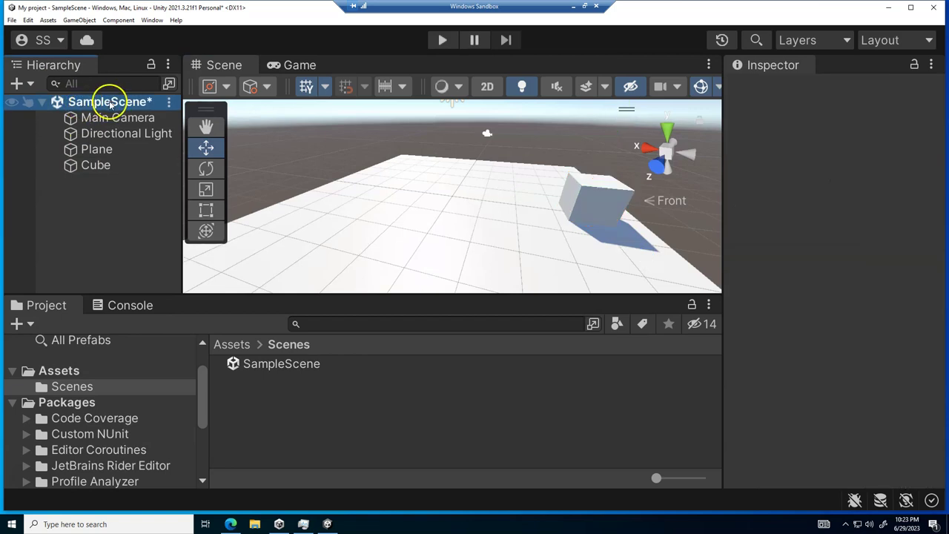
{"action": "key", "text": "ctrl+s"}
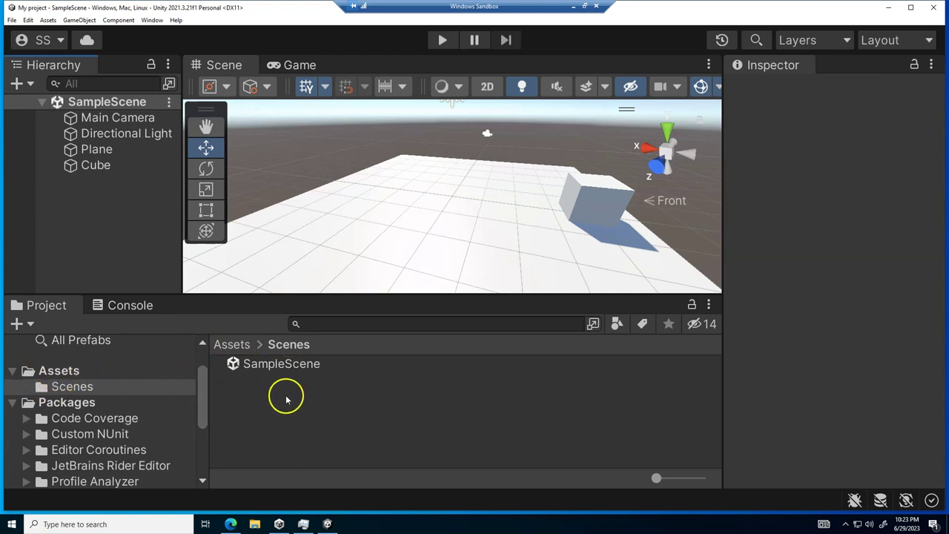
{"action": "left_click", "coordinate": [67, 373]}
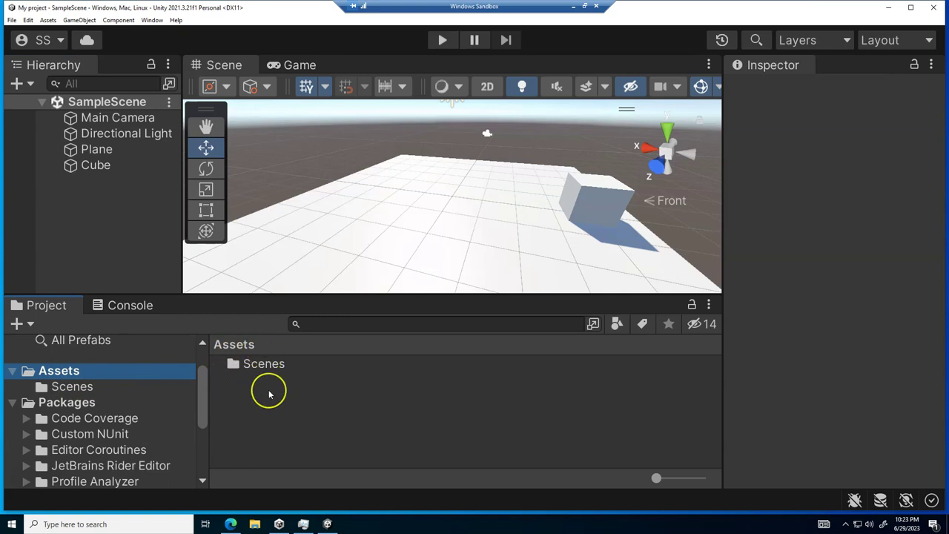
Create a new folder named 'Corso Unity' under Assets and open it.
{"action": "right_click", "coordinate": [270, 393]}
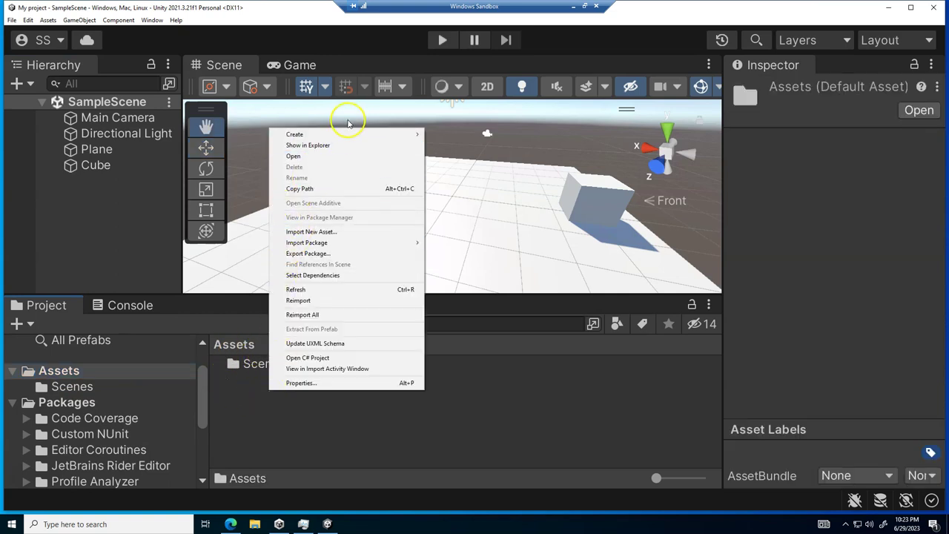
{"action": "mouse_move", "coordinate": [339, 132]}
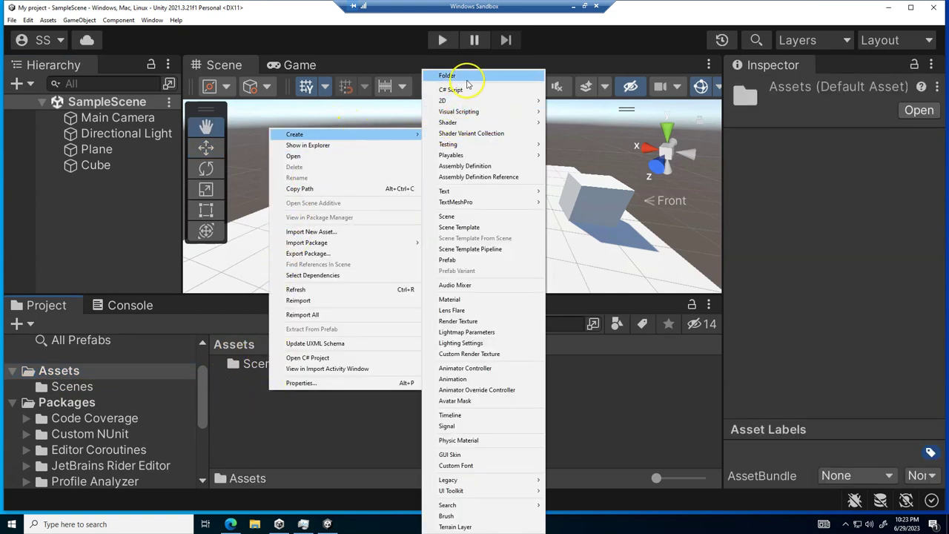
{"action": "left_click", "coordinate": [467, 75]}
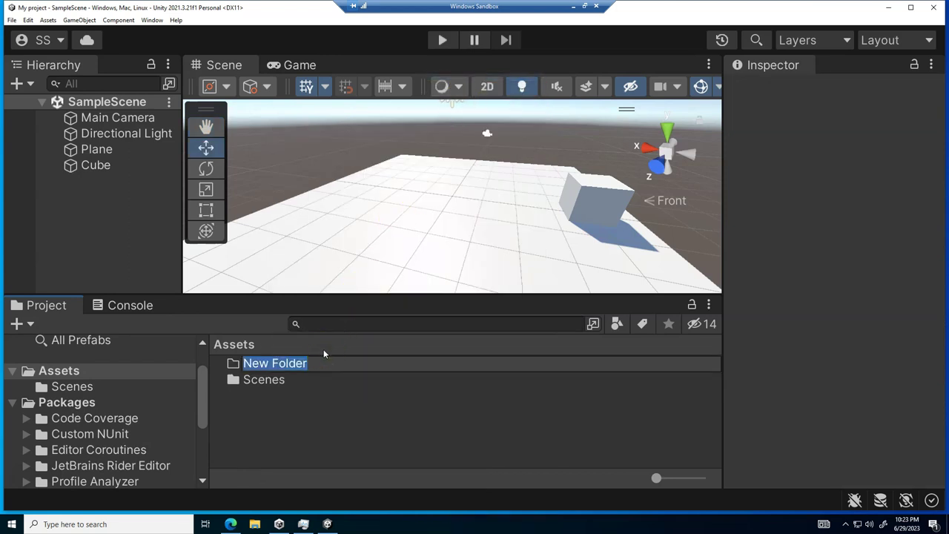
{"action": "type", "text": "S"}
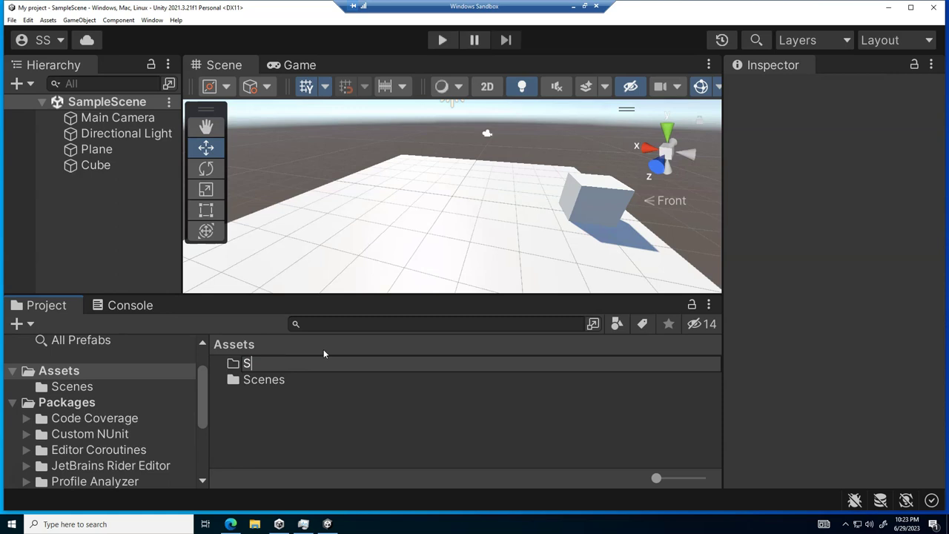
{"action": "key", "text": "BackSpace"}
{"action": "type", "text": "Corso Unity"}
{"action": "key", "text": "Return"}
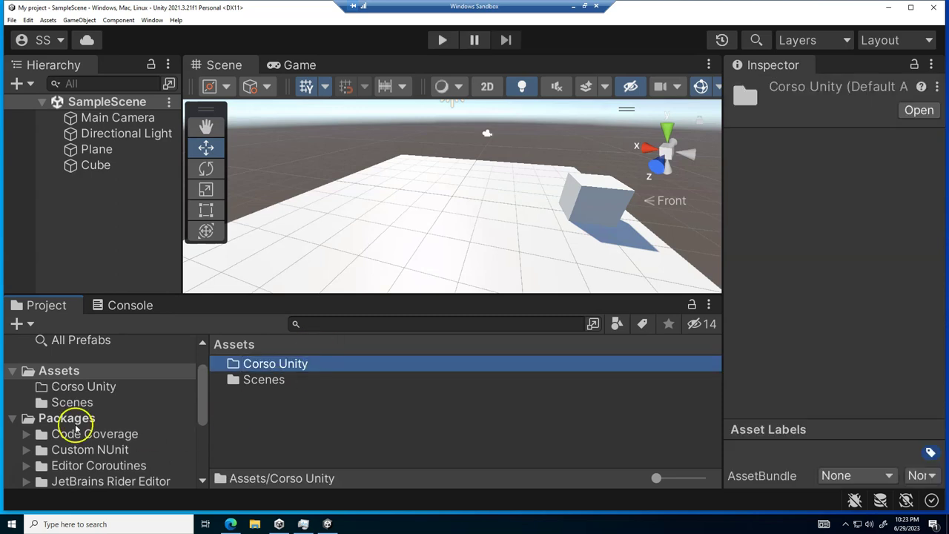
{"action": "left_click", "coordinate": [72, 390]}
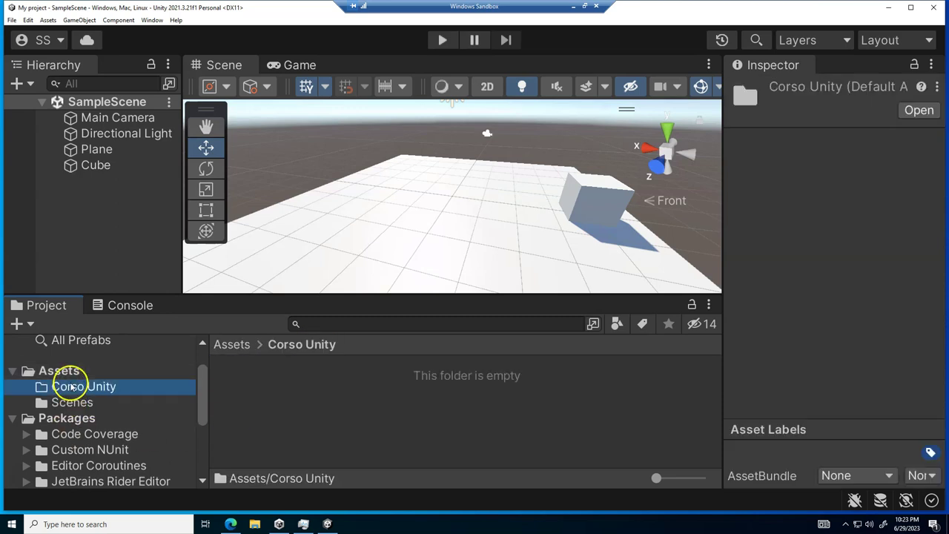
Add a new folder named 'Primi passi' inside Corso Unity and open it.
{"action": "right_click", "coordinate": [262, 379]}
{"action": "mouse_move", "coordinate": [328, 118]}
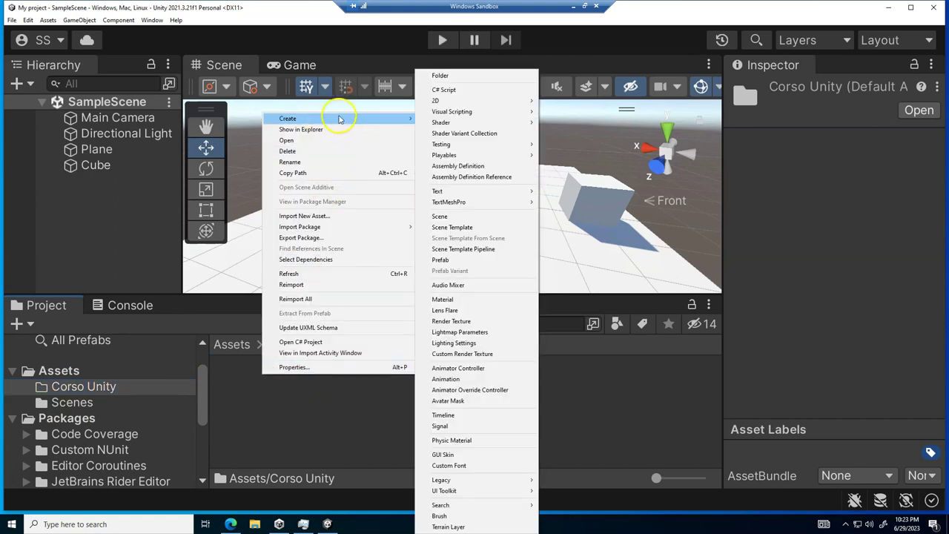
{"action": "left_click", "coordinate": [447, 78]}
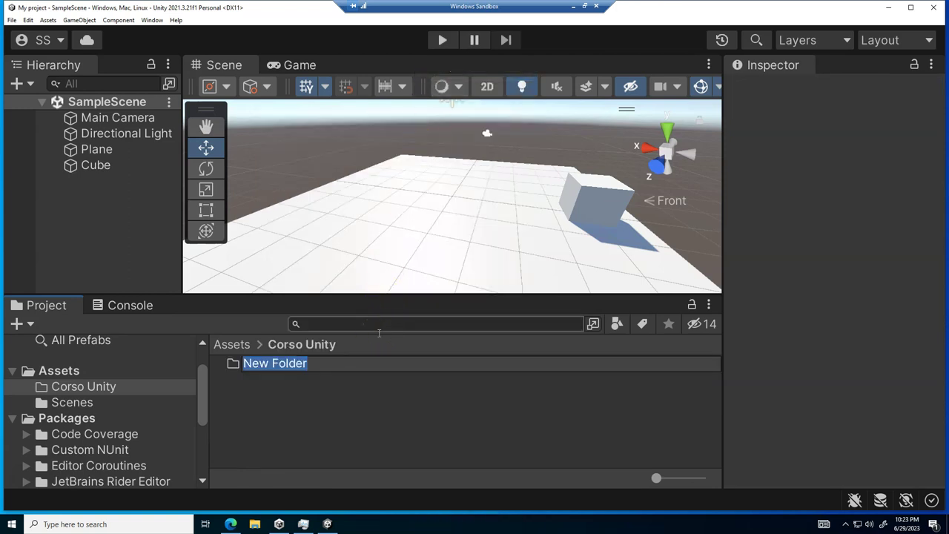
{"action": "type", "text": "Primi passi"}
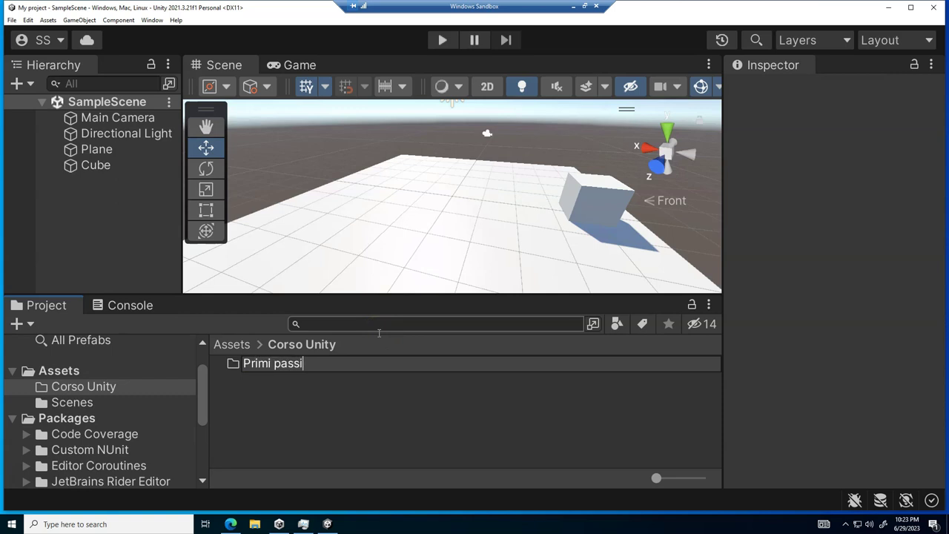
{"action": "key", "text": "Return"}
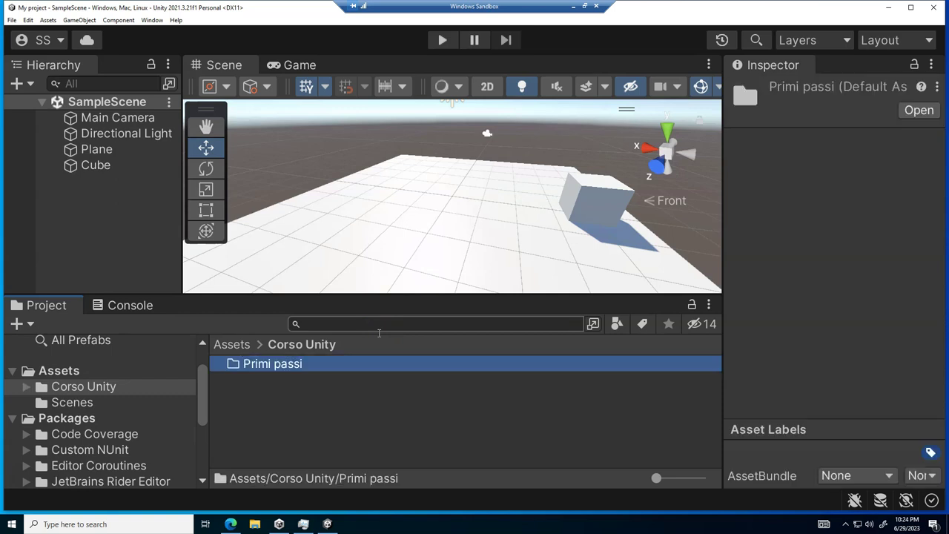
{"action": "double_click", "coordinate": [269, 364]}
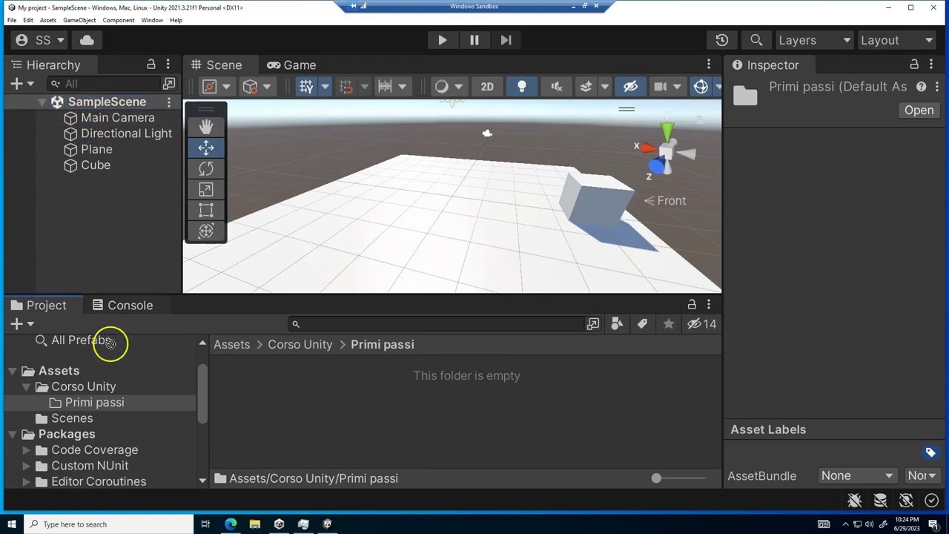
Move SampleScene into Assets/Corso Unity/Primi passi and select it there.
{"action": "scroll", "coordinate": [106, 339], "scroll_direction": "up", "scroll_amount": 2}
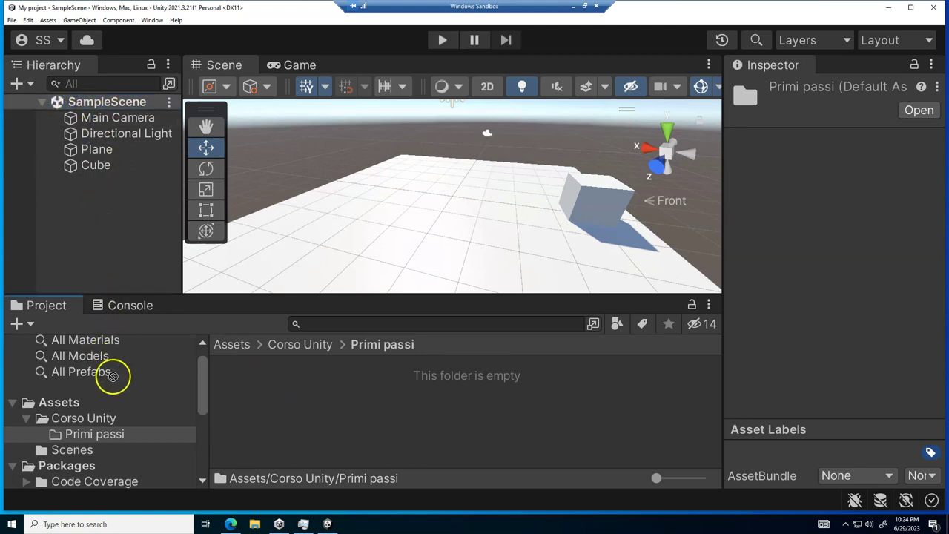
{"action": "left_click", "coordinate": [109, 436]}
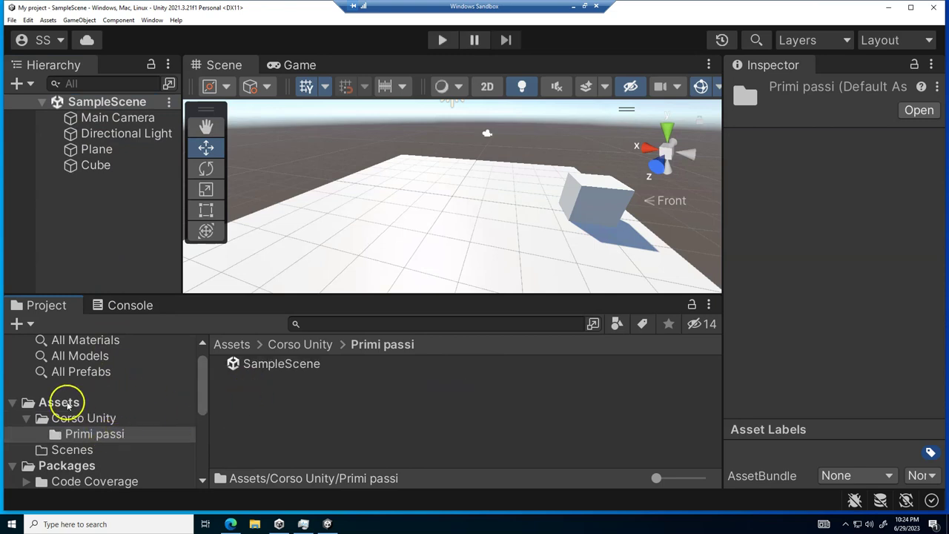
{"action": "left_click", "coordinate": [66, 404]}
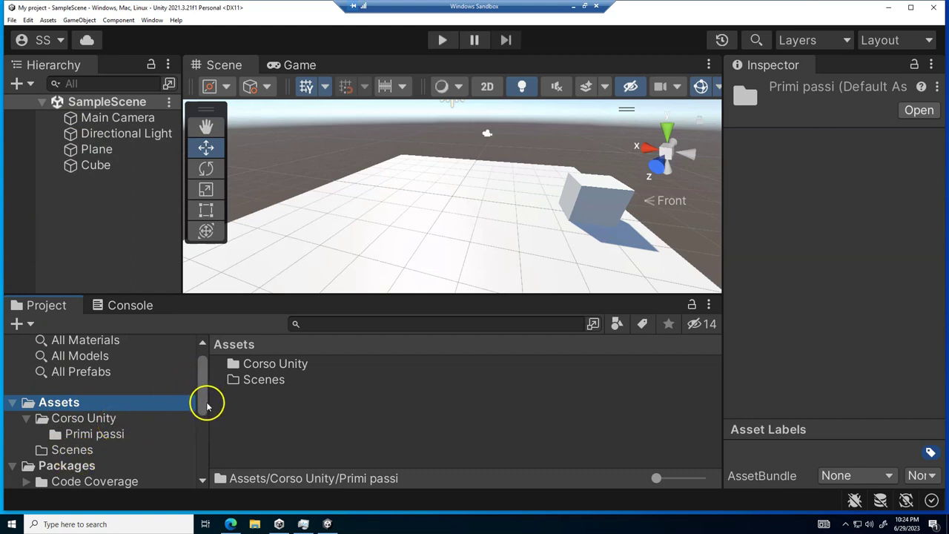
{"action": "left_click", "coordinate": [81, 436]}
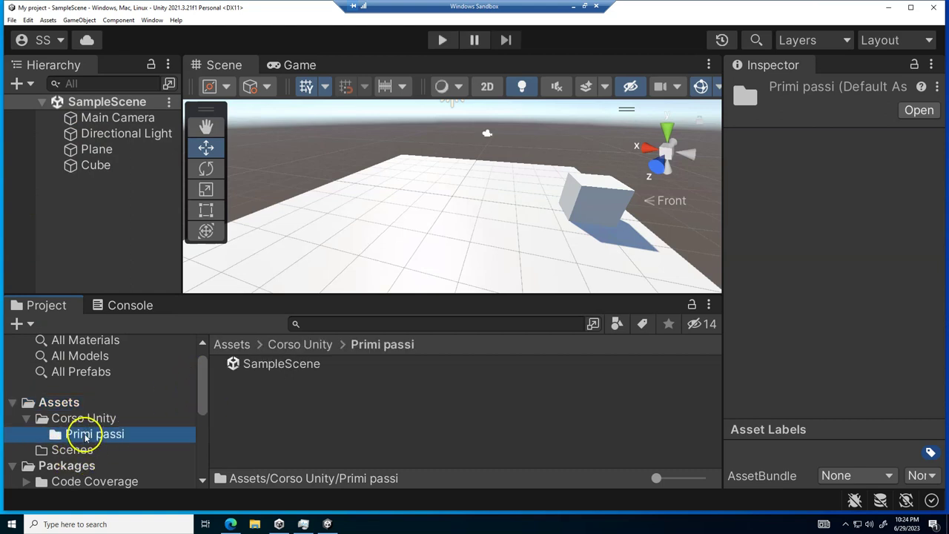
{"action": "left_click", "coordinate": [273, 367]}
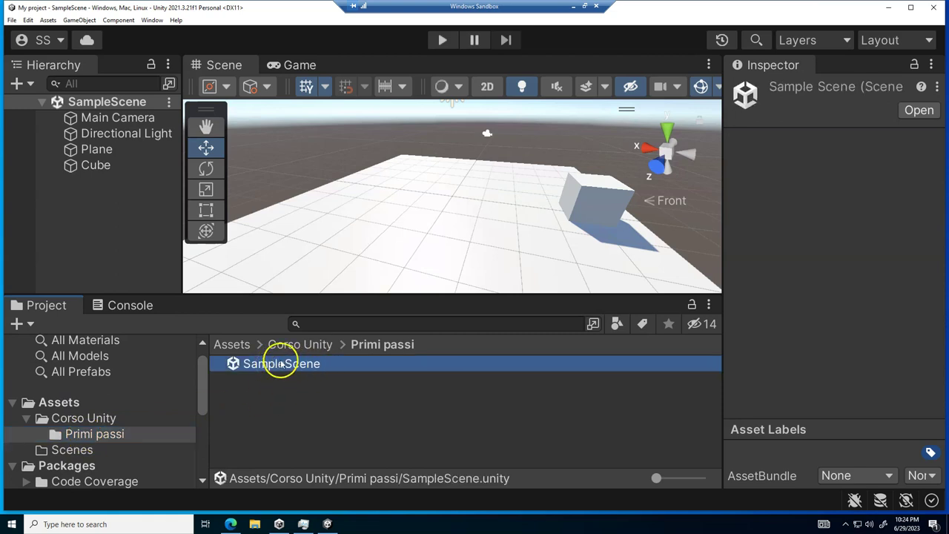
Rename SampleScene to 'Prima Scena' and reload the scene when prompted.
{"action": "left_click", "coordinate": [281, 365]}
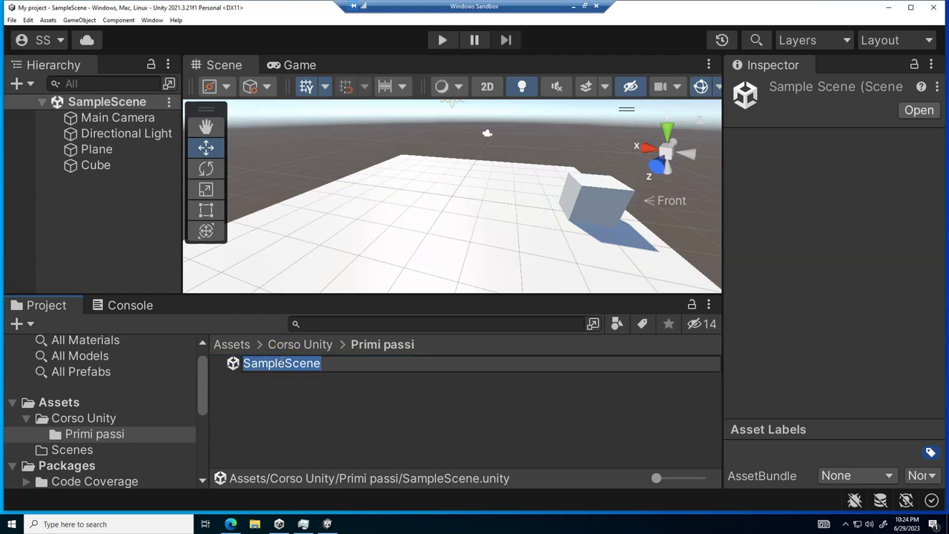
{"action": "type", "text": "Prima Scena"}
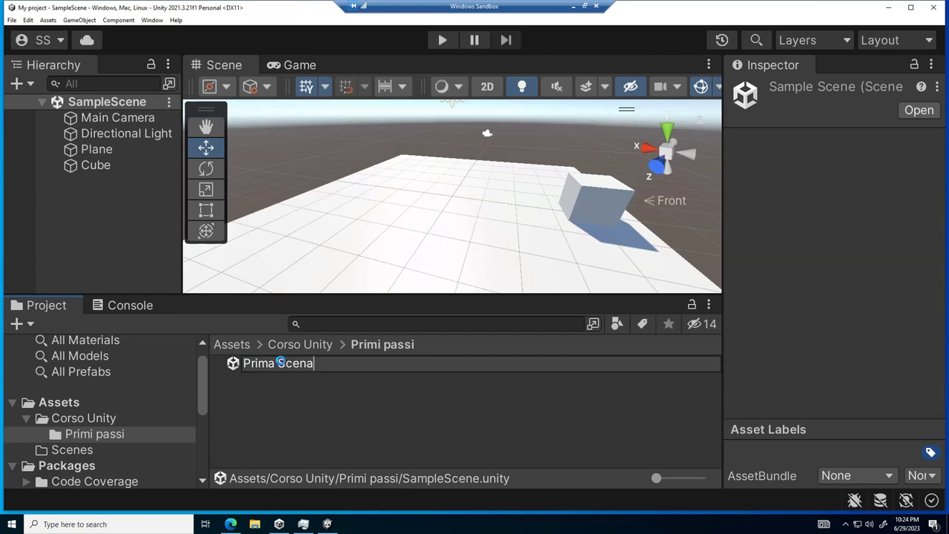
{"action": "key", "text": "Return"}
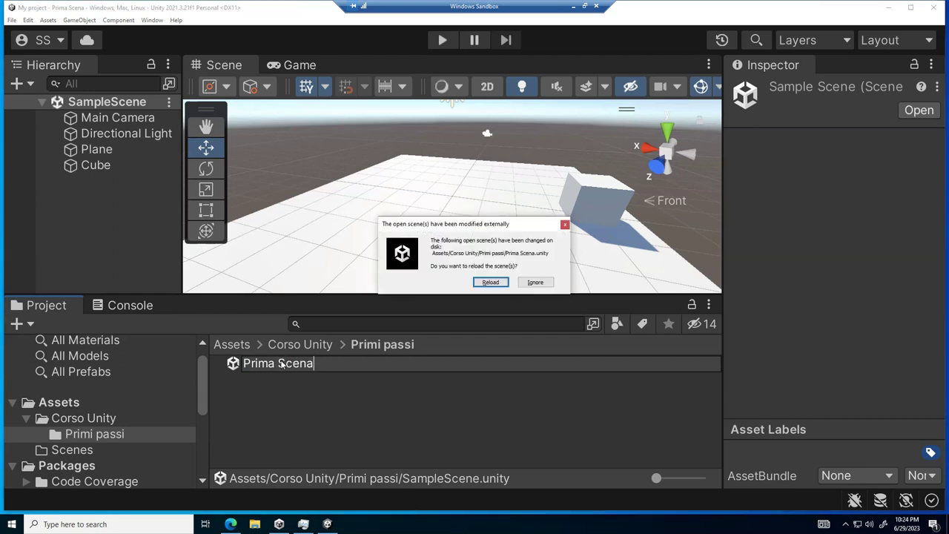
{"action": "left_click", "coordinate": [491, 282]}
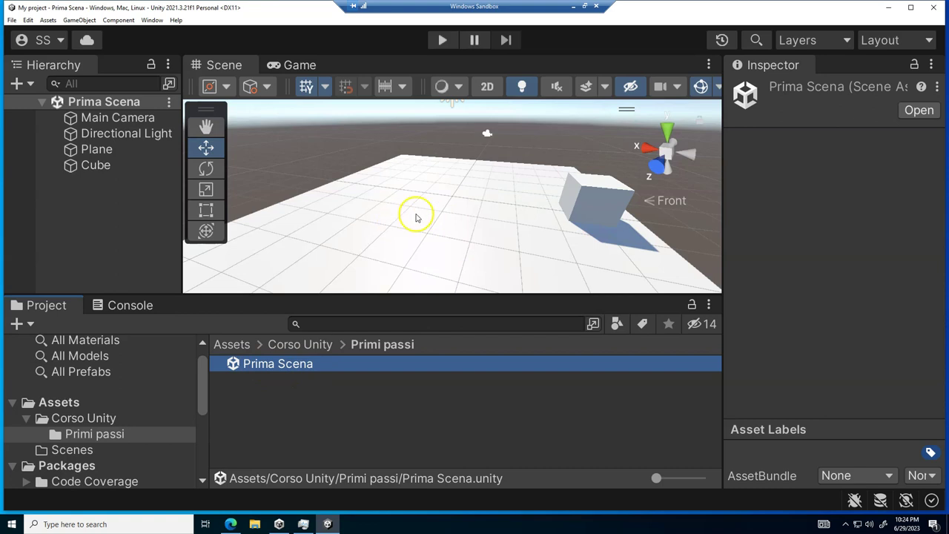
Pan briefly with the Hand tool, return to Move, select the Plane, then frame the Cube.
{"action": "left_click", "coordinate": [586, 204]}
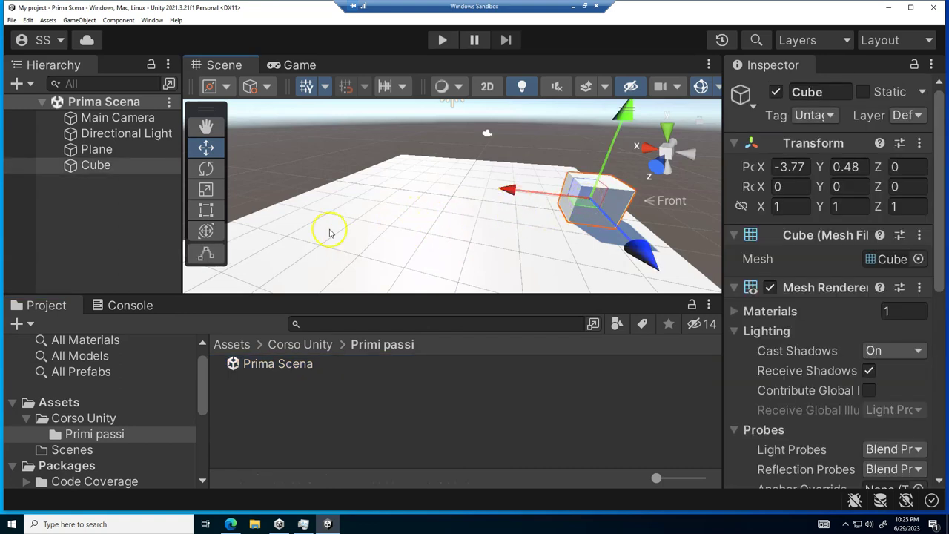
{"action": "left_click", "coordinate": [205, 126]}
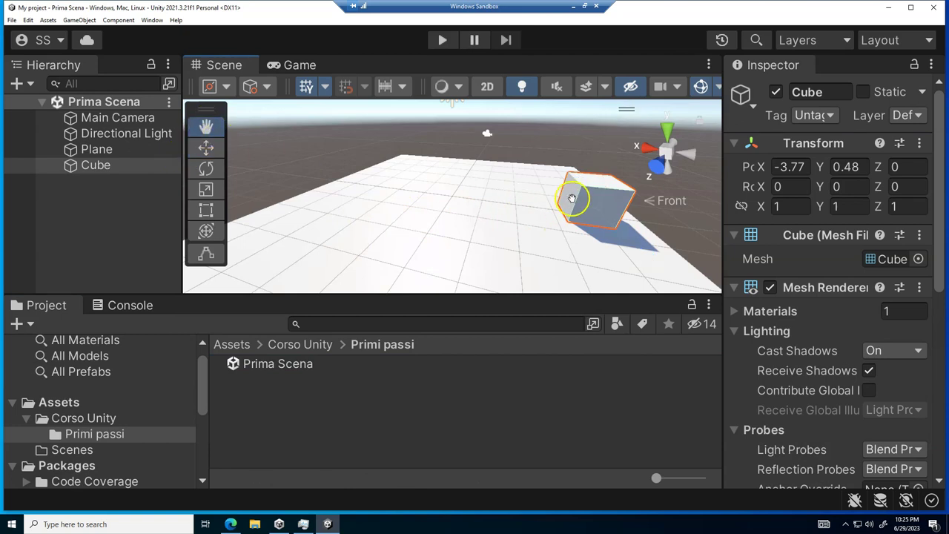
{"action": "left_click_drag", "start_coordinate": [571, 198], "coordinate": [548, 212]}
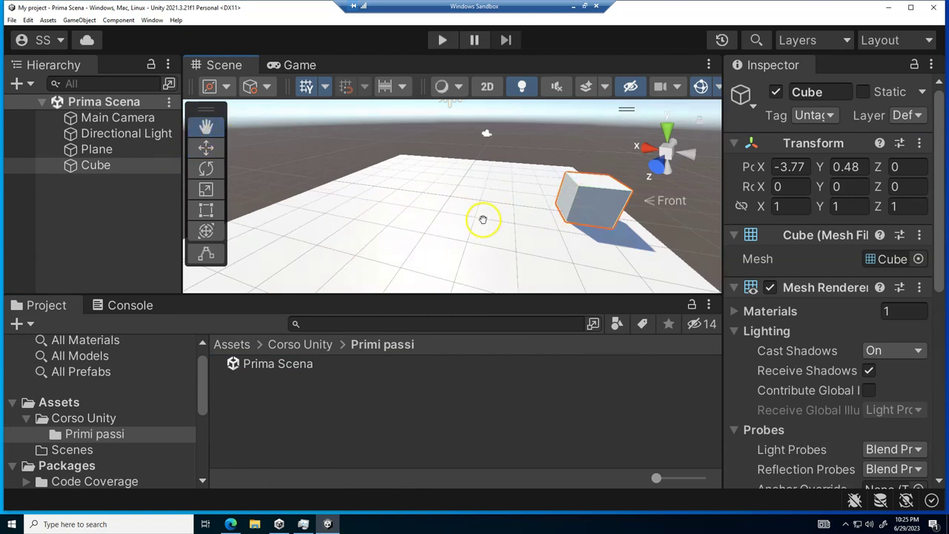
{"action": "left_click", "coordinate": [205, 148]}
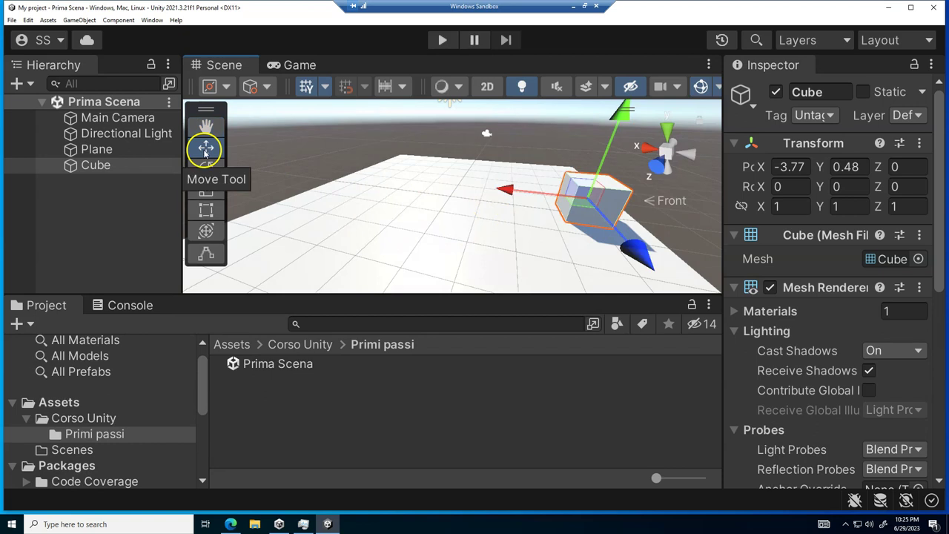
{"action": "left_click", "coordinate": [409, 215]}
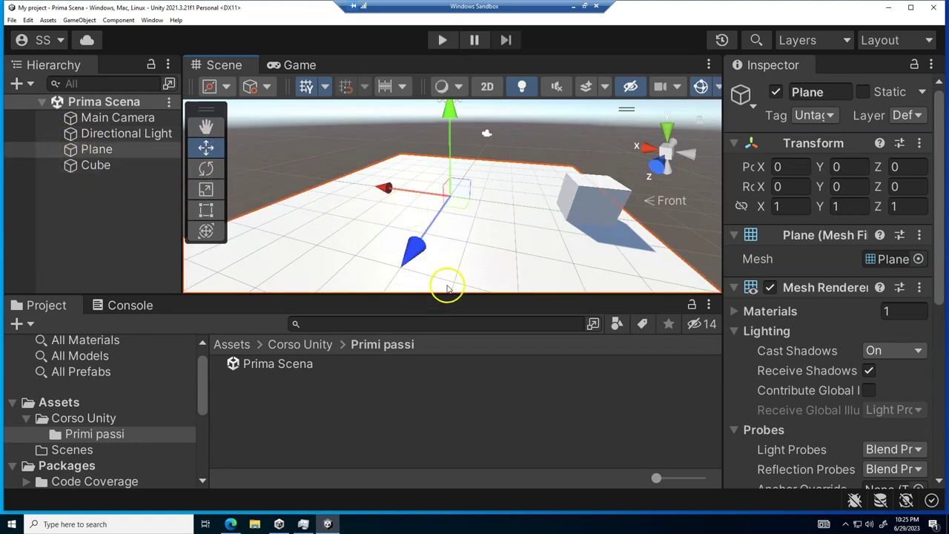
{"action": "double_click", "coordinate": [90, 170]}
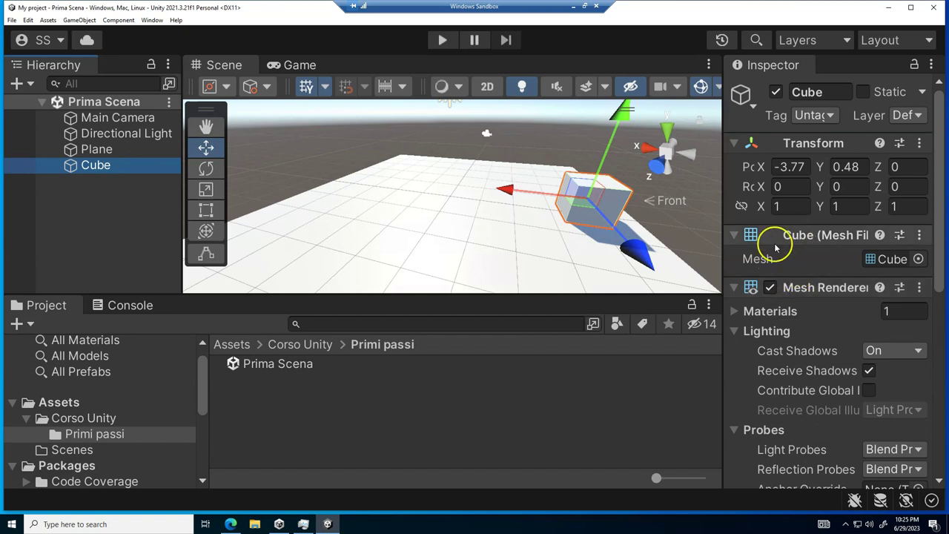
Confirm the Cube uses Default-Material, then collapse Materials, Lighting, Probes and Additional Settings.
{"action": "scroll", "coordinate": [792, 304], "scroll_direction": "down", "scroll_amount": 2}
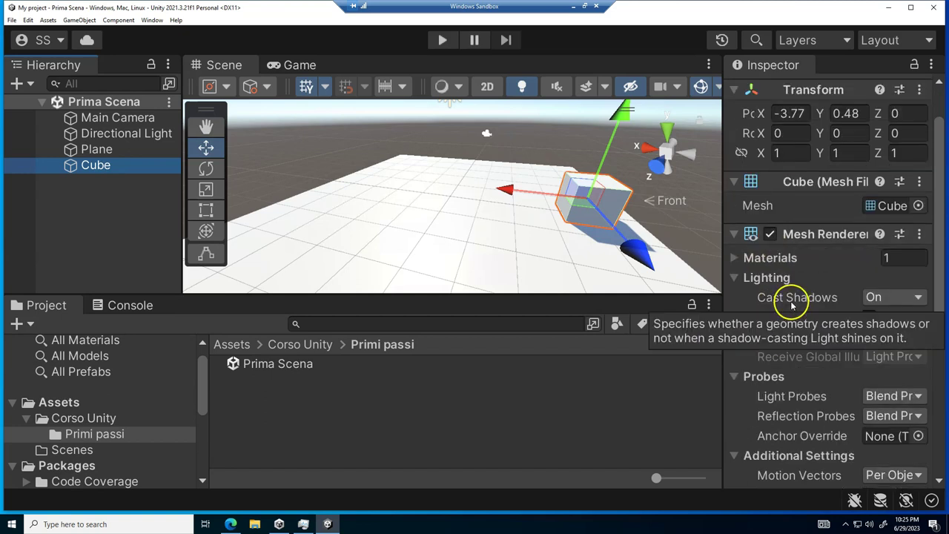
{"action": "scroll", "coordinate": [792, 304], "scroll_direction": "down", "scroll_amount": 2}
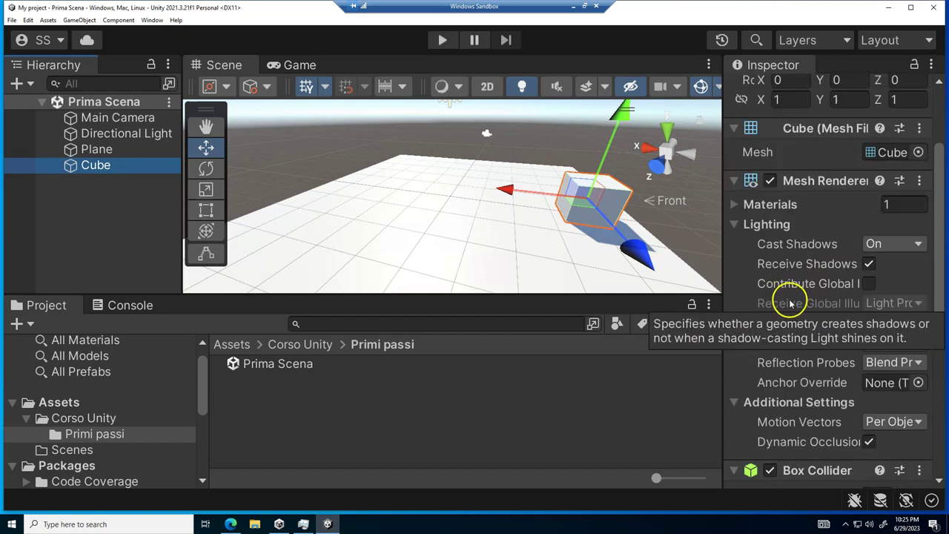
{"action": "left_click", "coordinate": [733, 206]}
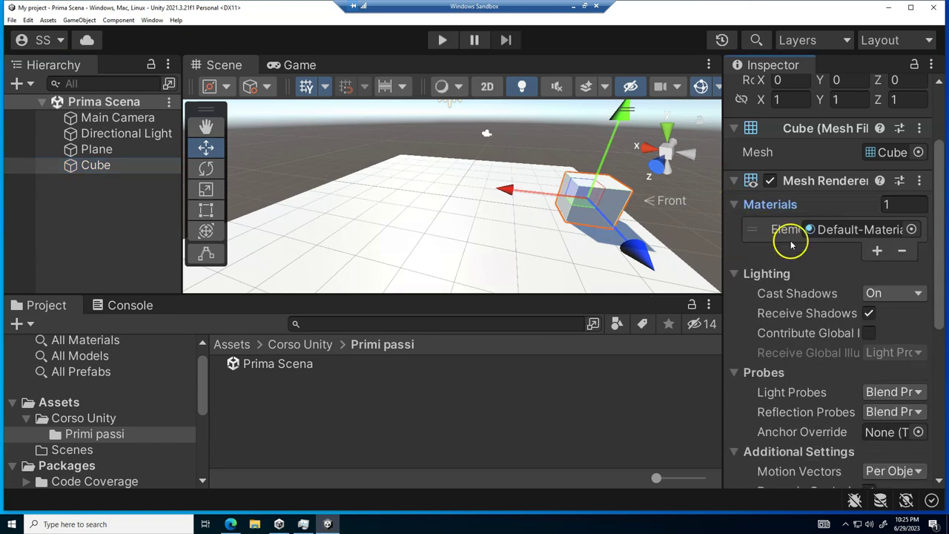
{"action": "mouse_move", "coordinate": [820, 230]}
{"action": "left_mouse_down"}
{"action": "mouse_move", "coordinate": [606, 204]}
{"action": "mouse_move", "coordinate": [736, 205]}
{"action": "left_mouse_up"}
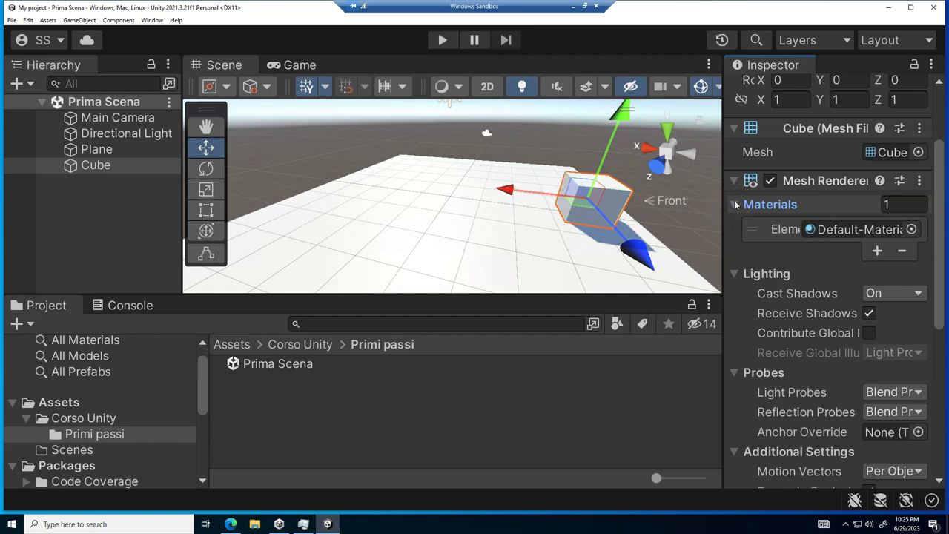
{"action": "left_click", "coordinate": [734, 205]}
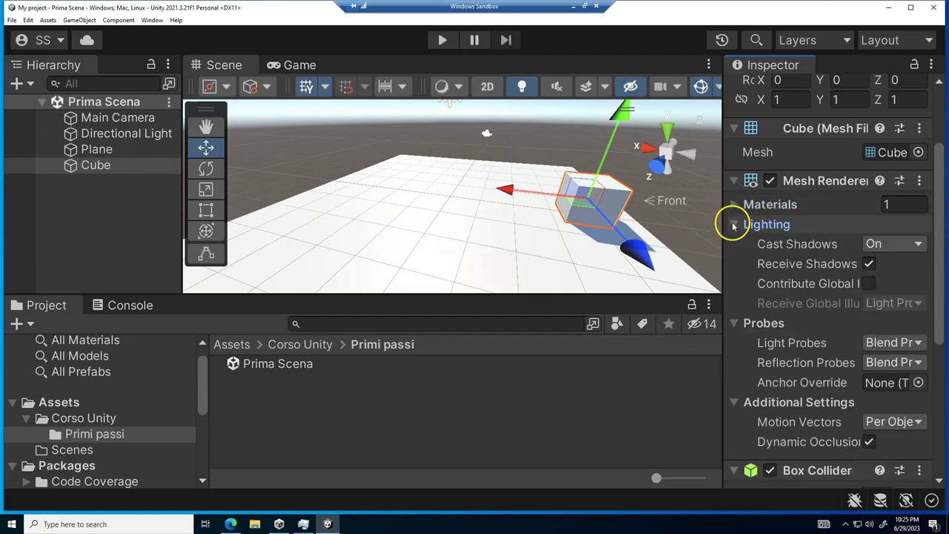
{"action": "left_click", "coordinate": [734, 224]}
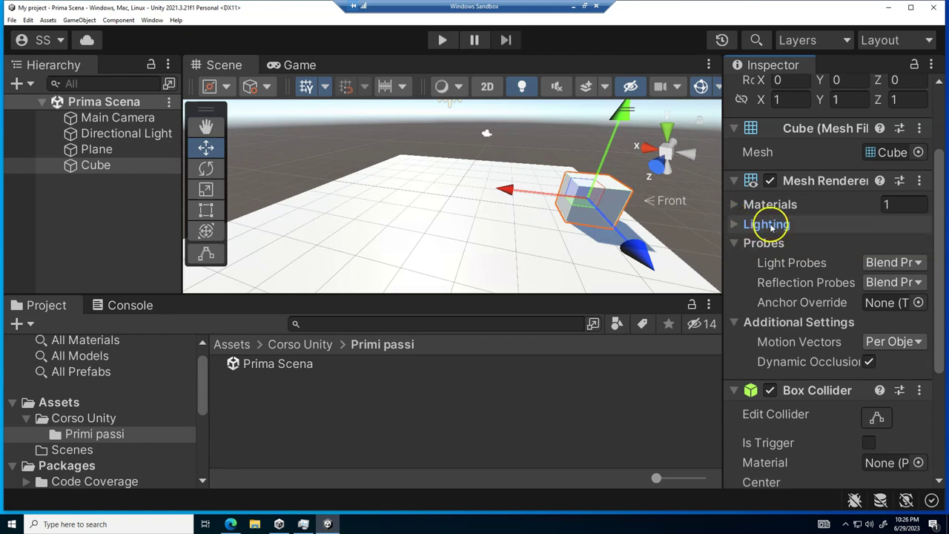
{"action": "left_click", "coordinate": [735, 225]}
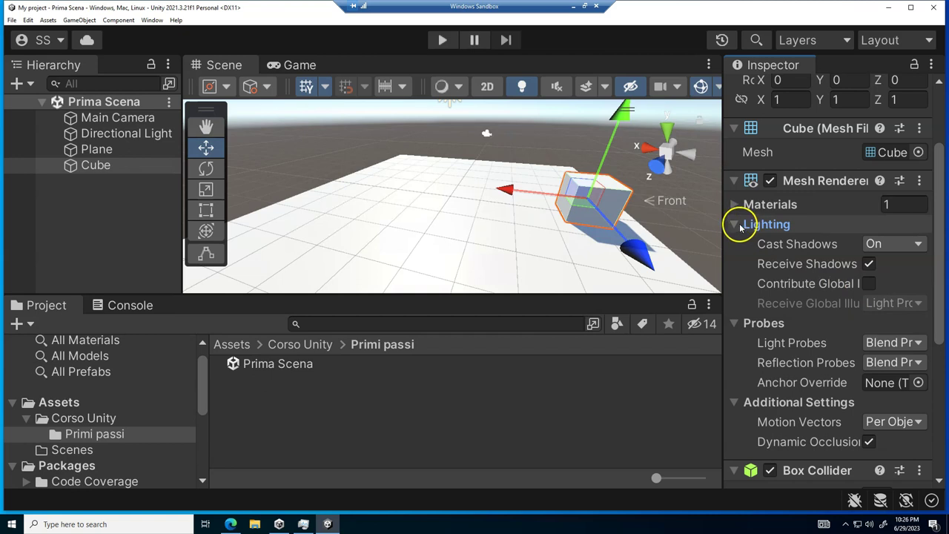
{"action": "left_click", "coordinate": [735, 224]}
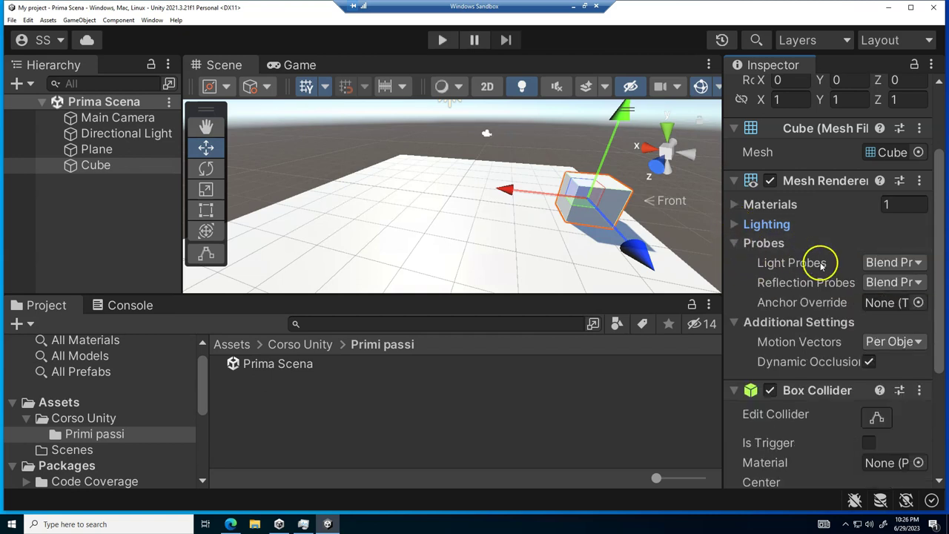
{"action": "left_click", "coordinate": [735, 244]}
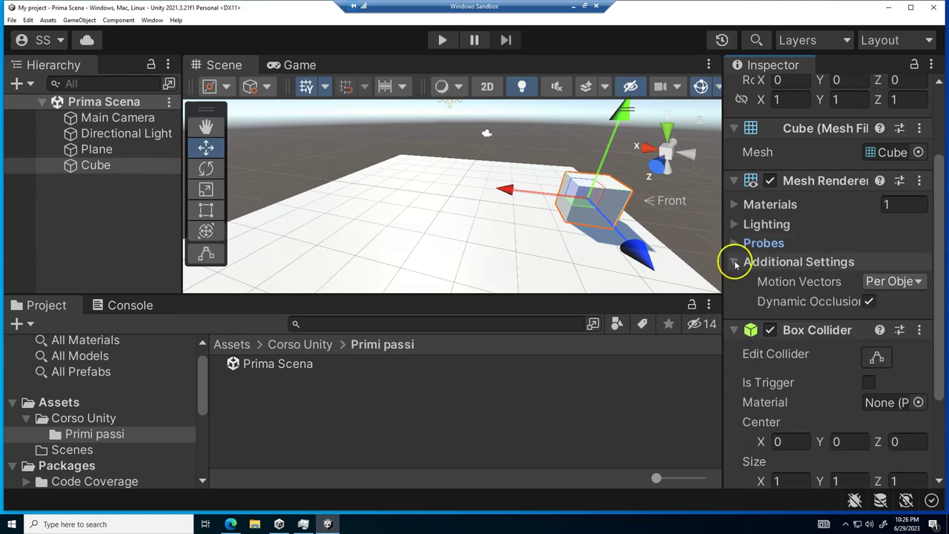
{"action": "left_click", "coordinate": [736, 263]}
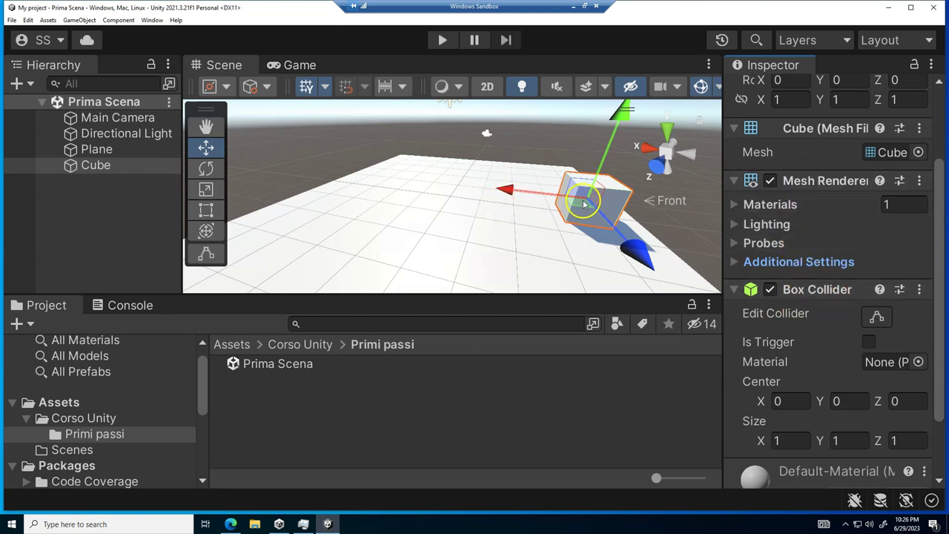
Select the Plane and scroll its Inspector to review the Mesh Renderer and Mesh Collider.
{"action": "left_click", "coordinate": [446, 254]}
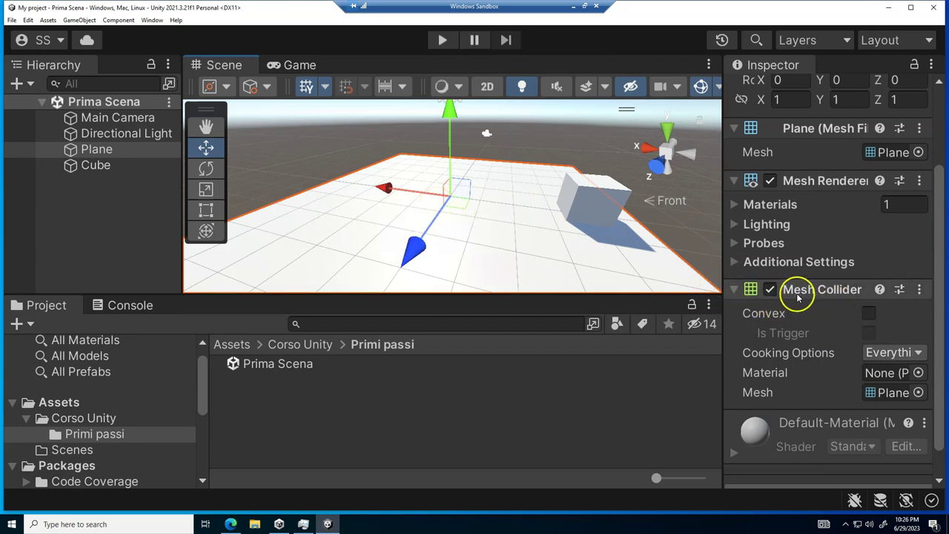
{"action": "scroll", "coordinate": [799, 360], "scroll_direction": "down", "scroll_amount": 2}
{"action": "scroll", "coordinate": [800, 364], "scroll_direction": "up", "scroll_amount": 3}
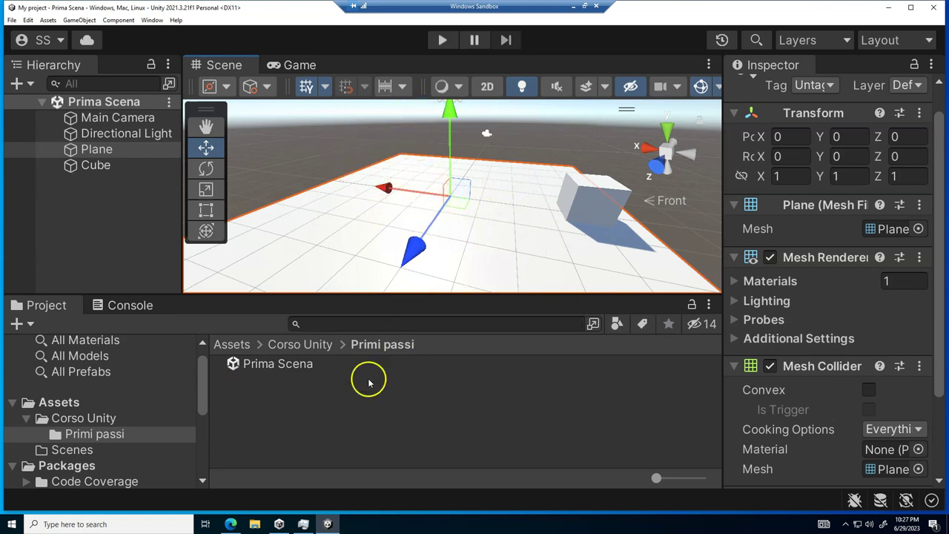
Add a Material asset named 'materiale verde' to the Primi passi folder.
{"action": "right_click", "coordinate": [302, 390]}
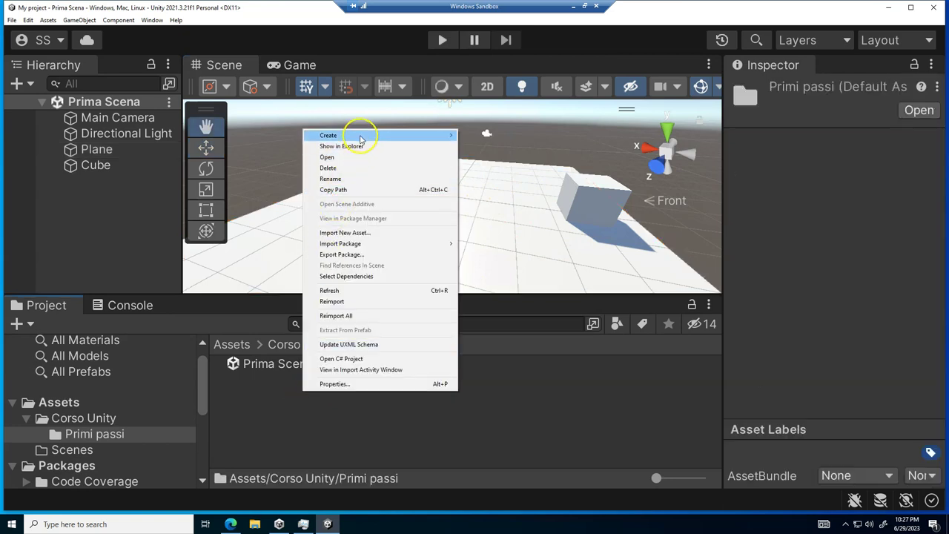
{"action": "mouse_move", "coordinate": [362, 137]}
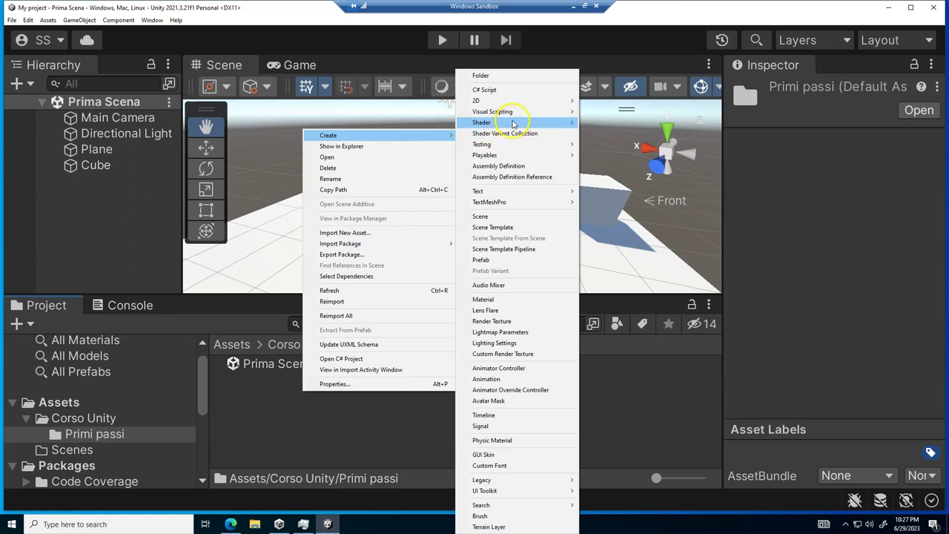
{"action": "mouse_move", "coordinate": [517, 113]}
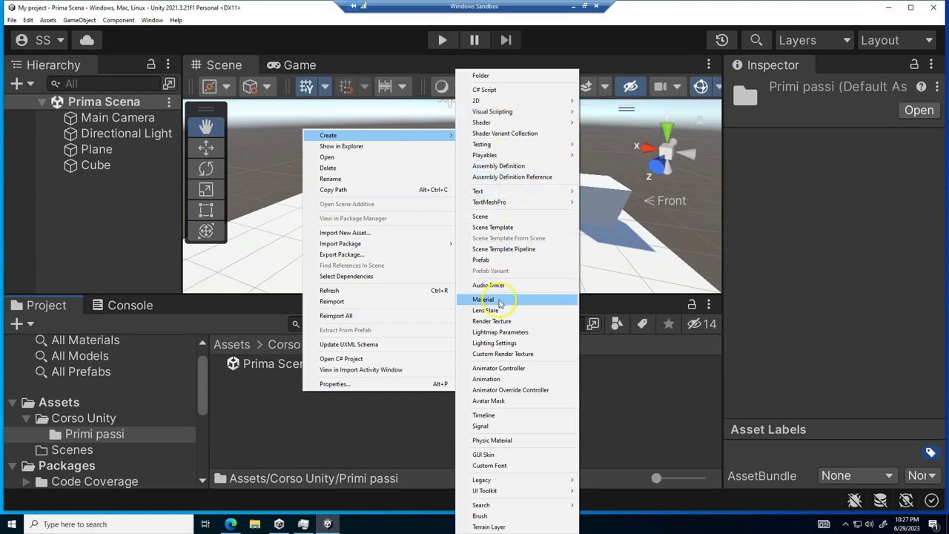
{"action": "left_click", "coordinate": [499, 301]}
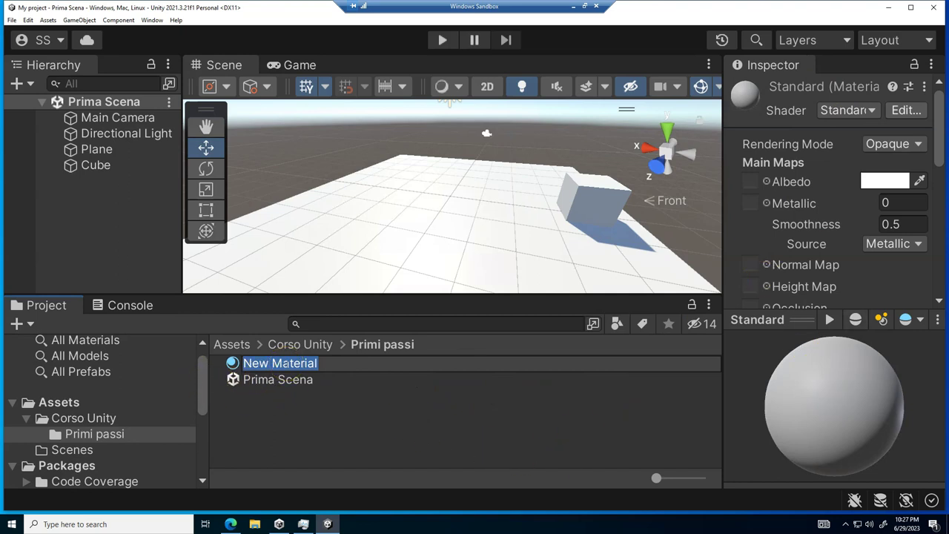
{"action": "type", "text": "m"}
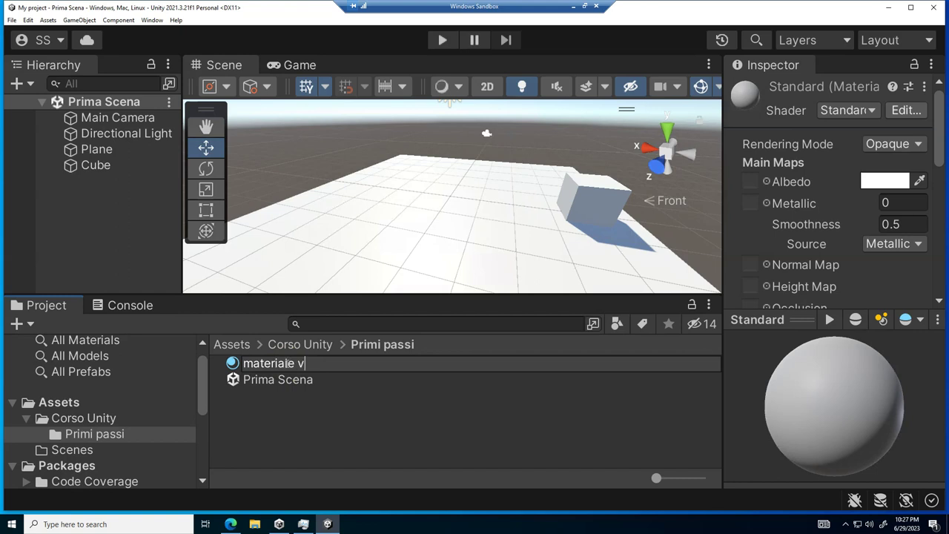
{"action": "key", "text": "Return"}
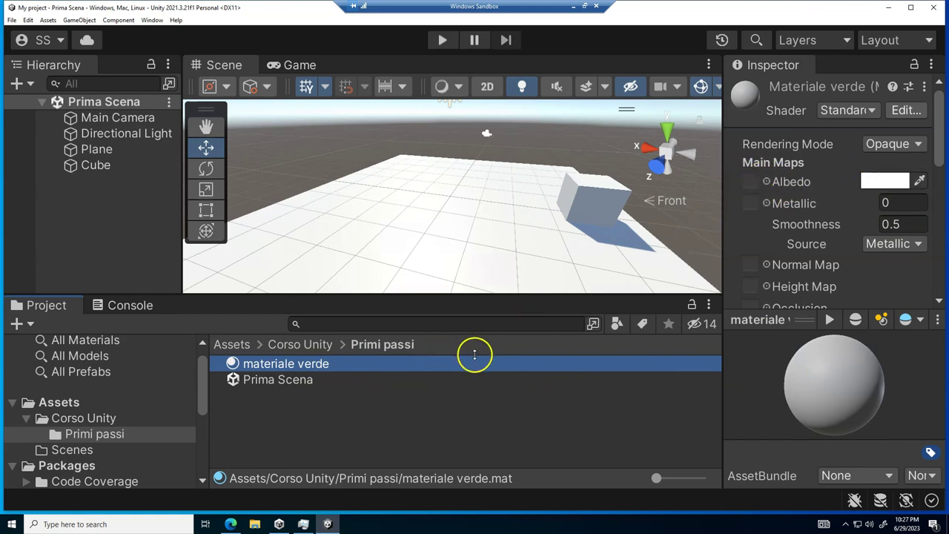
Set materiale verde's Albedo colour to pure green (RGB 0,255,0).
{"action": "left_click", "coordinate": [878, 183]}
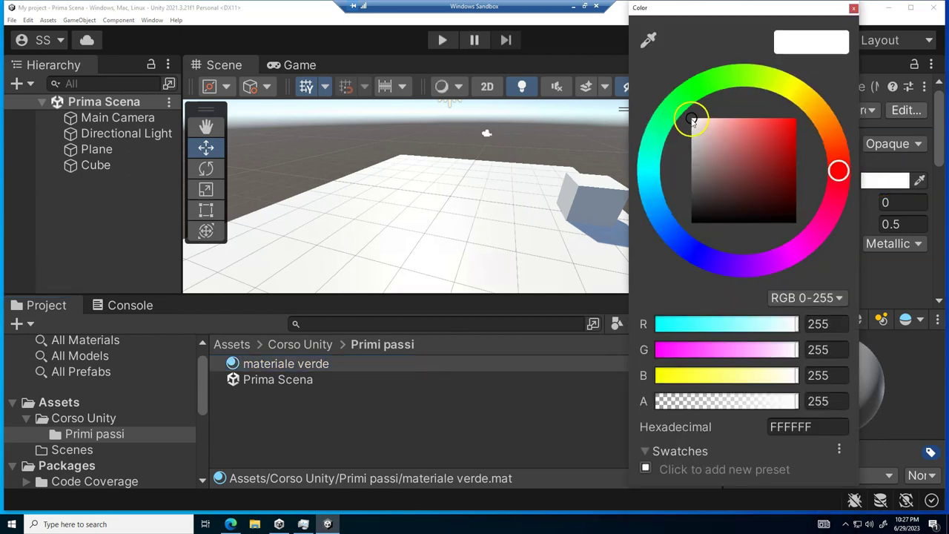
{"action": "left_click", "coordinate": [674, 103]}
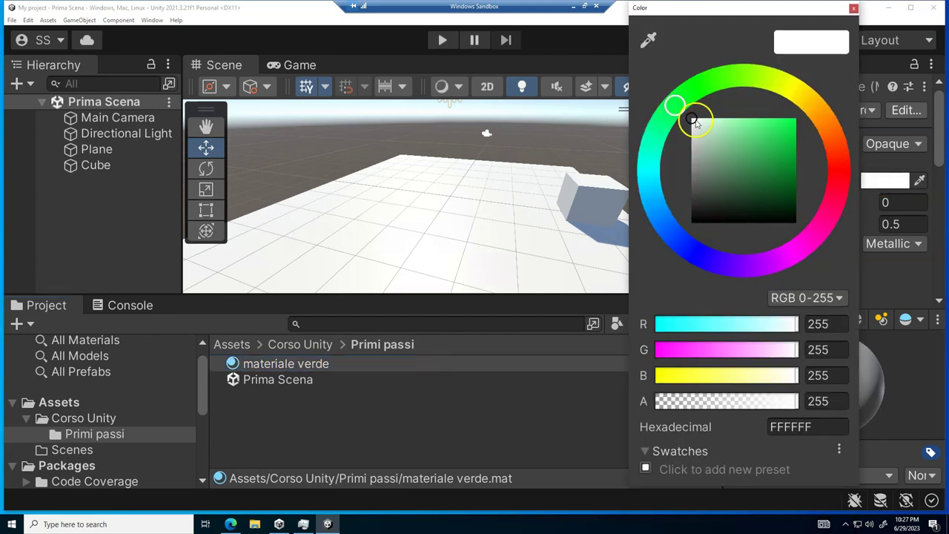
{"action": "left_click_drag", "start_coordinate": [716, 121], "coordinate": [803, 117]}
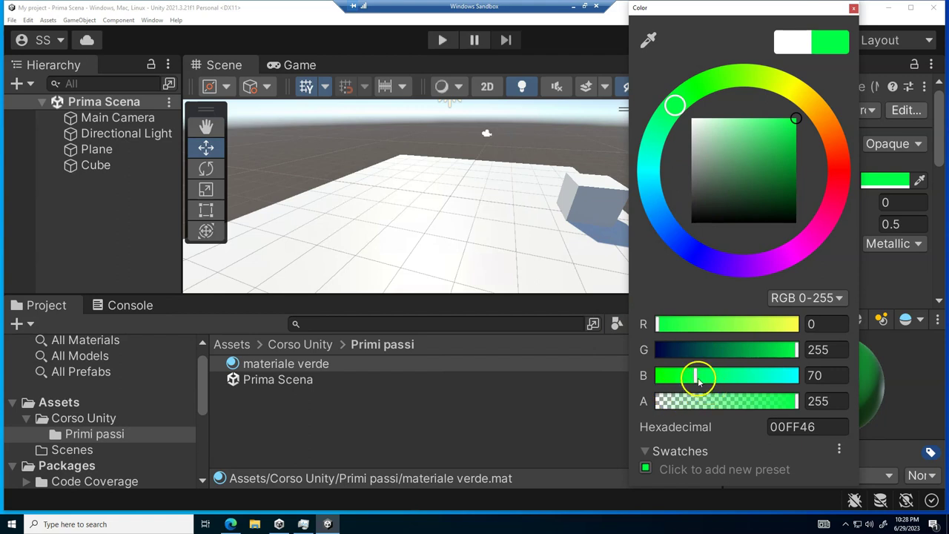
{"action": "left_click_drag", "start_coordinate": [695, 376], "coordinate": [655, 376]}
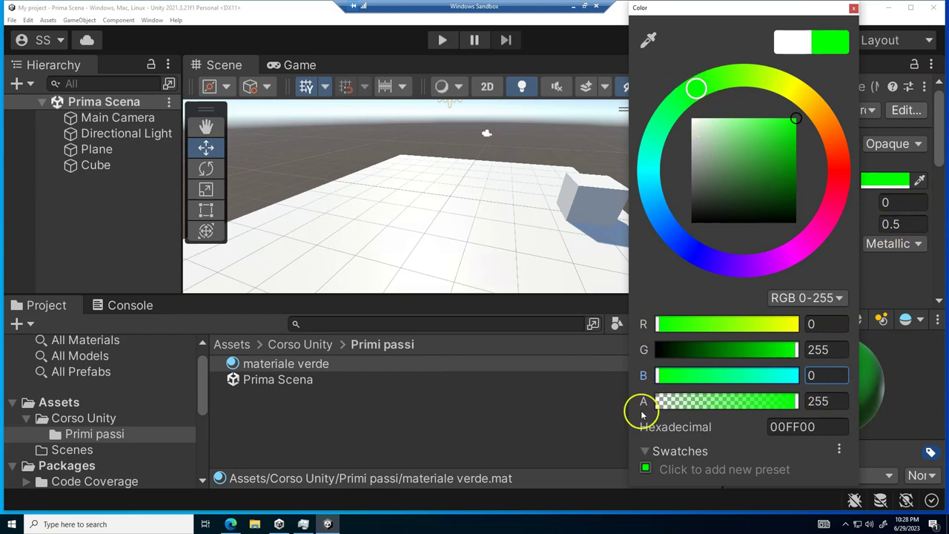
Apply materiale verde to the Plane in the Scene view.
{"action": "left_click", "coordinate": [304, 369]}
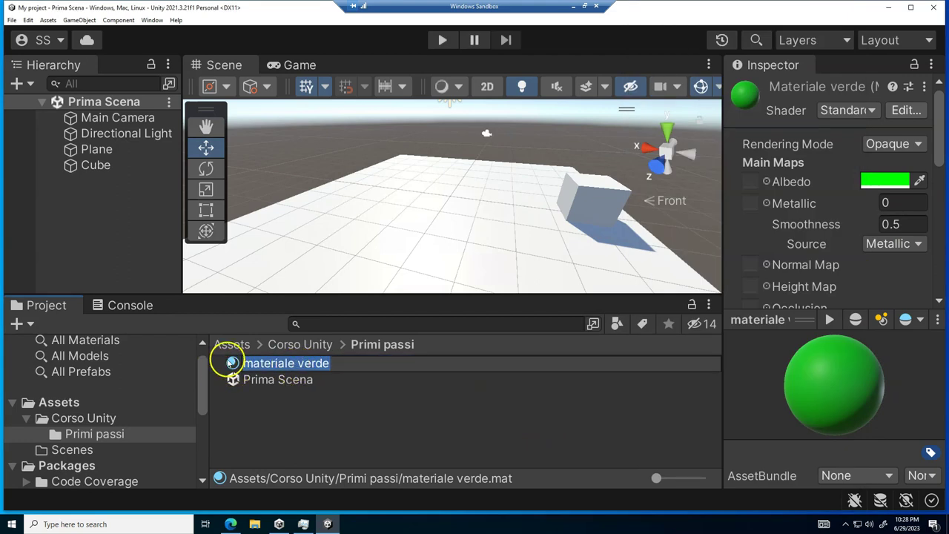
{"action": "left_click", "coordinate": [232, 364]}
{"action": "left_click_drag", "start_coordinate": [232, 363], "coordinate": [377, 248]}
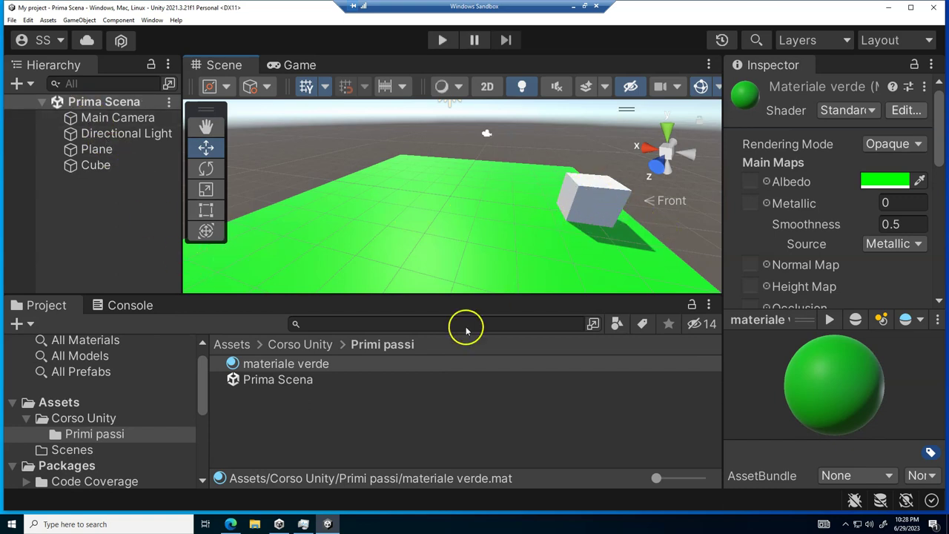
Create a new material in Primi passi named 'materiale rosso'.
{"action": "right_click", "coordinate": [361, 419]}
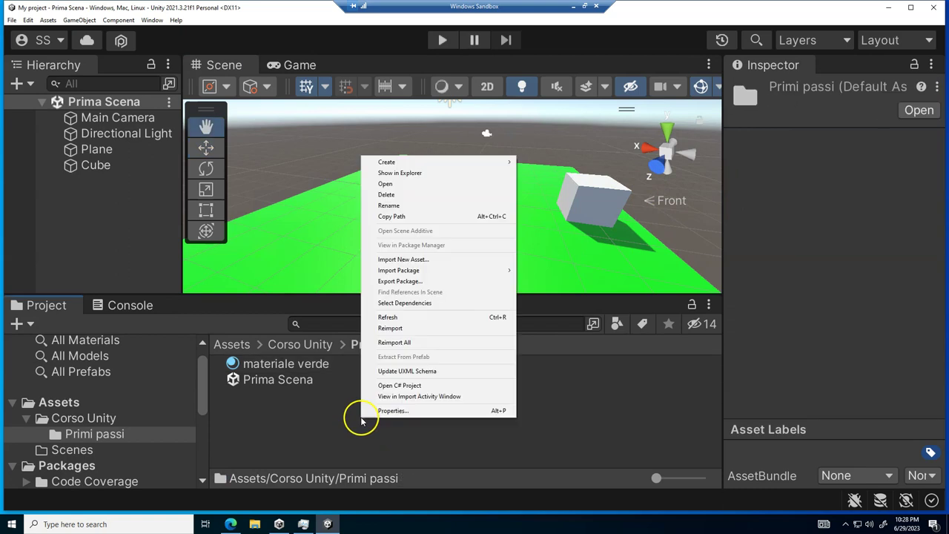
{"action": "mouse_move", "coordinate": [401, 161]}
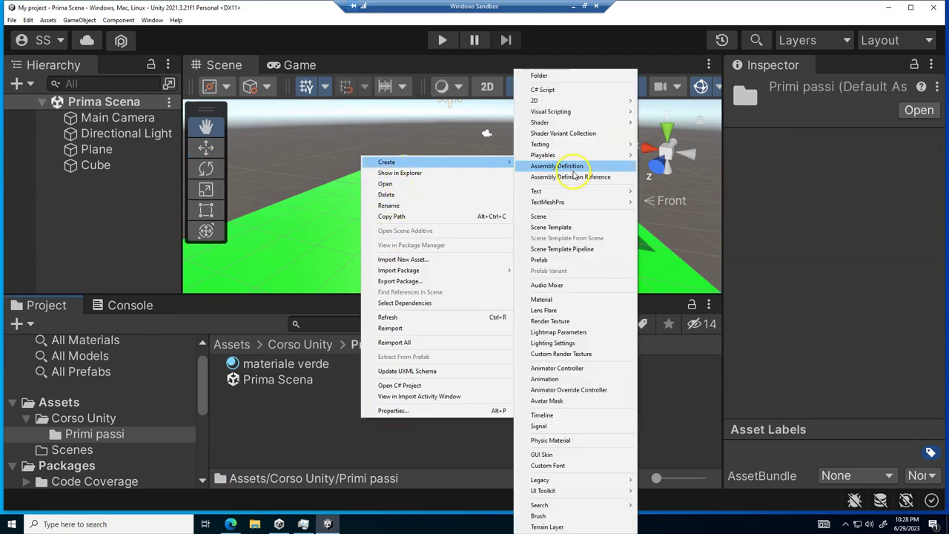
{"action": "left_click", "coordinate": [553, 299]}
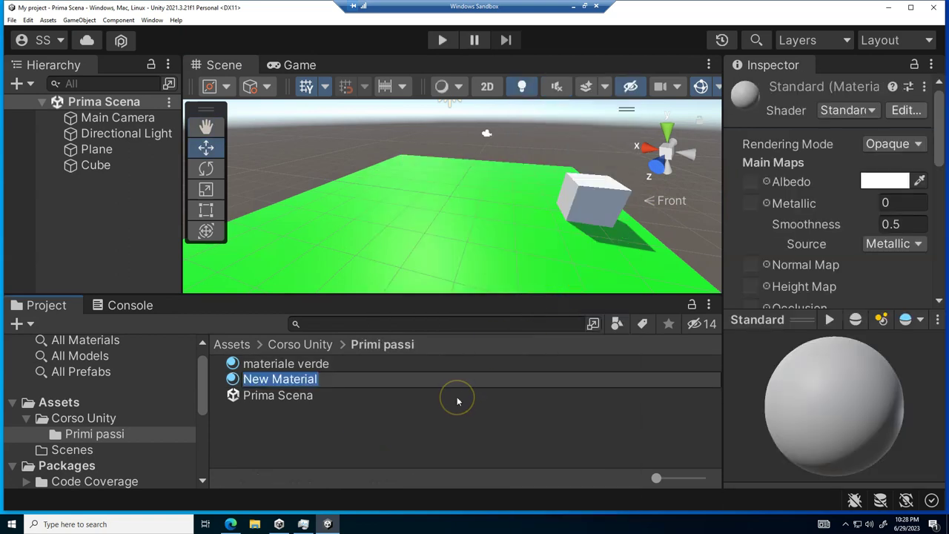
{"action": "type", "text": "materiale rosso"}
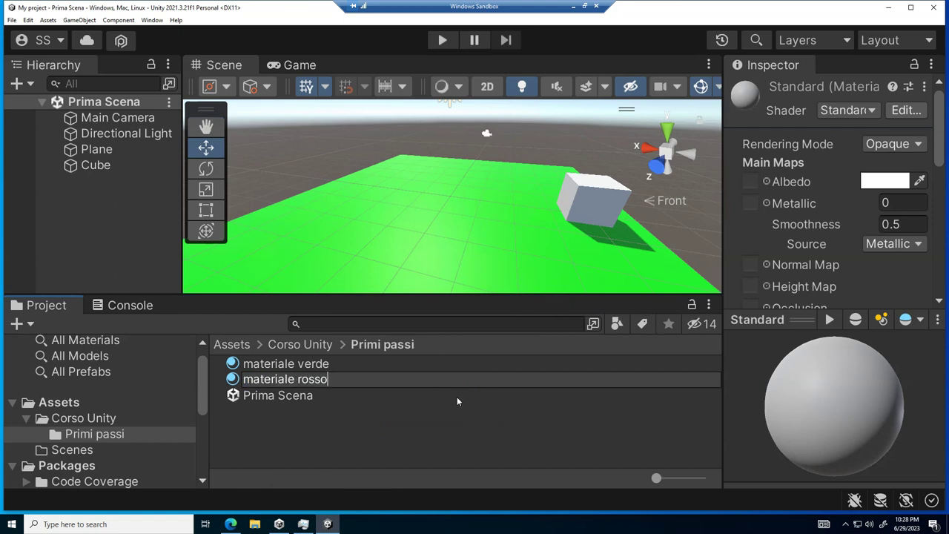
{"action": "key", "text": "Return"}
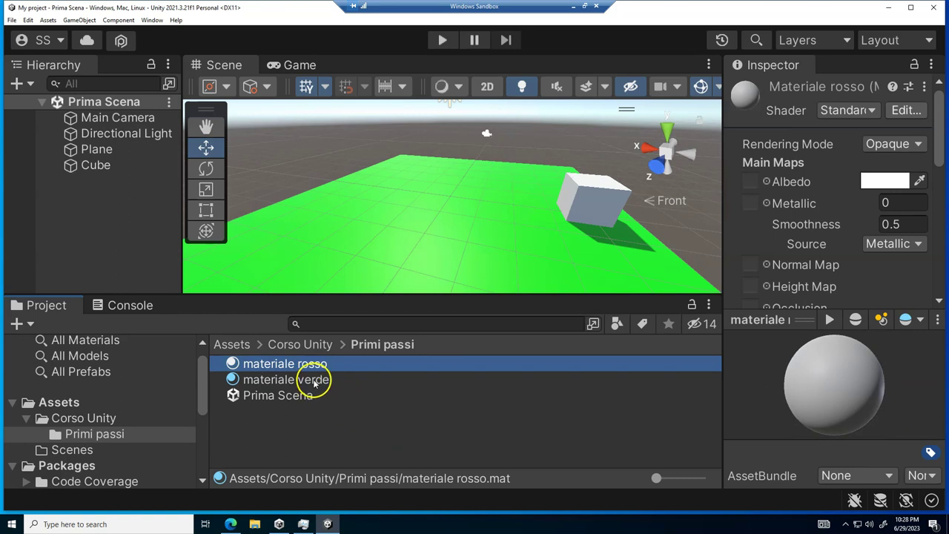
Set materiale rosso's Albedo colour to pure red (FF0000).
{"action": "left_click", "coordinate": [887, 181]}
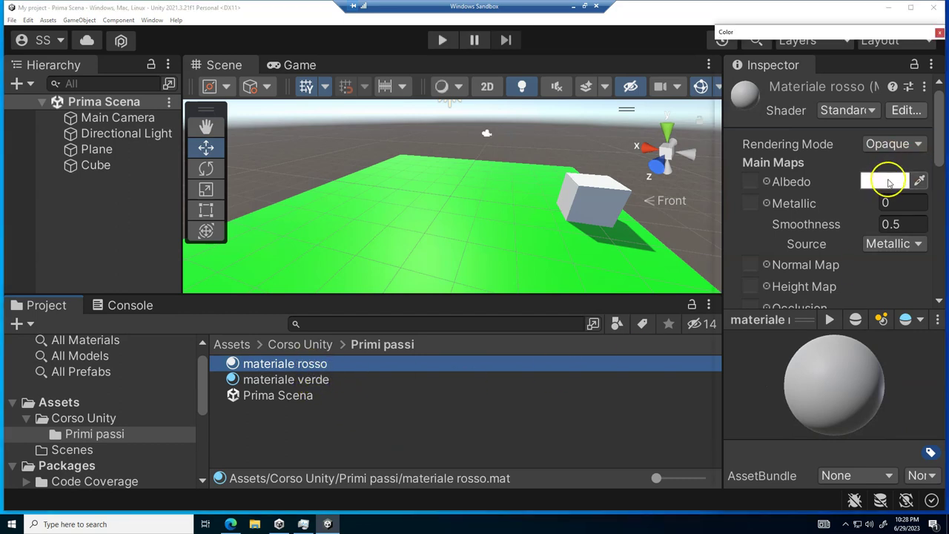
{"action": "left_click_drag", "start_coordinate": [778, 144], "coordinate": [896, 143]}
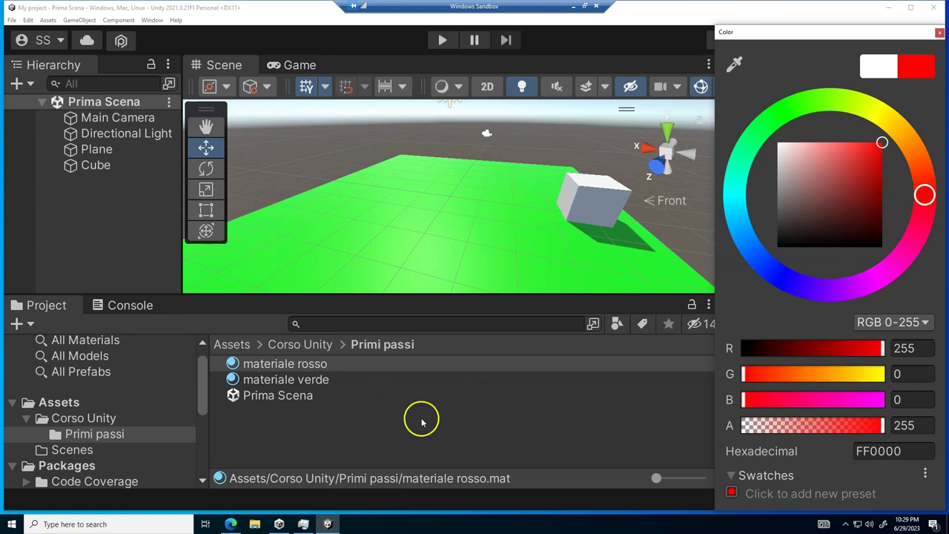
{"action": "left_click", "coordinate": [394, 448]}
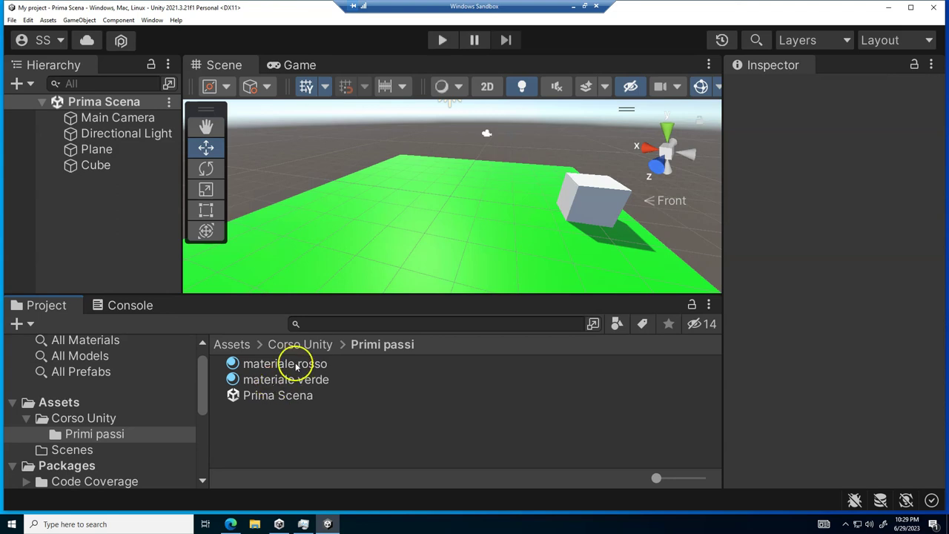
Apply materiale rosso to the Cube and enlarge the Project panel's asset thumbnails.
{"action": "left_click", "coordinate": [289, 365]}
{"action": "left_click_drag", "start_coordinate": [287, 368], "coordinate": [585, 216]}
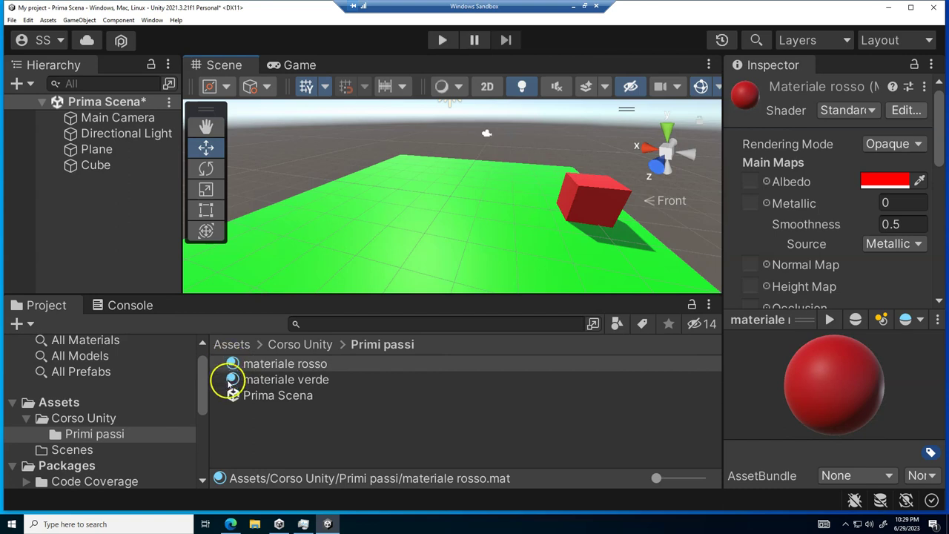
{"action": "left_click_drag", "start_coordinate": [657, 480], "coordinate": [659, 482]}
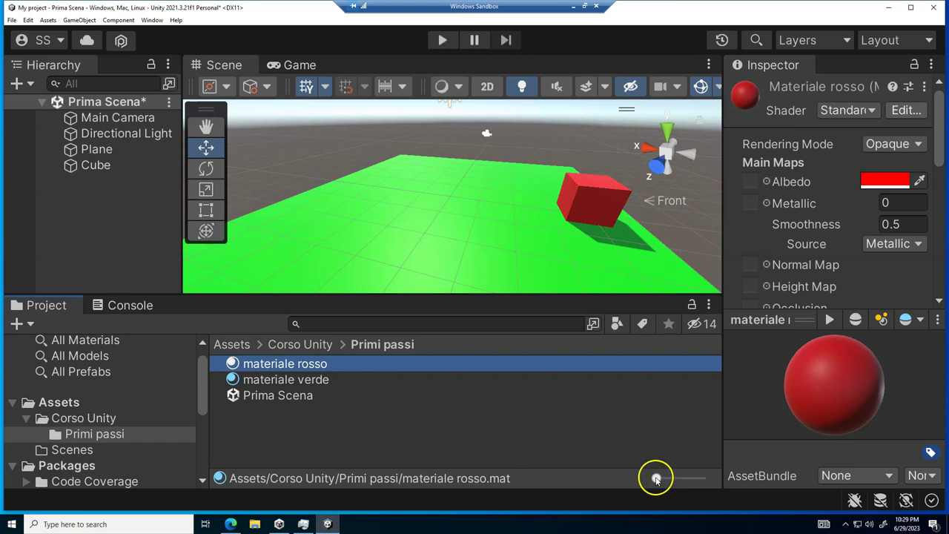
{"action": "left_click_drag", "start_coordinate": [657, 480], "coordinate": [664, 479]}
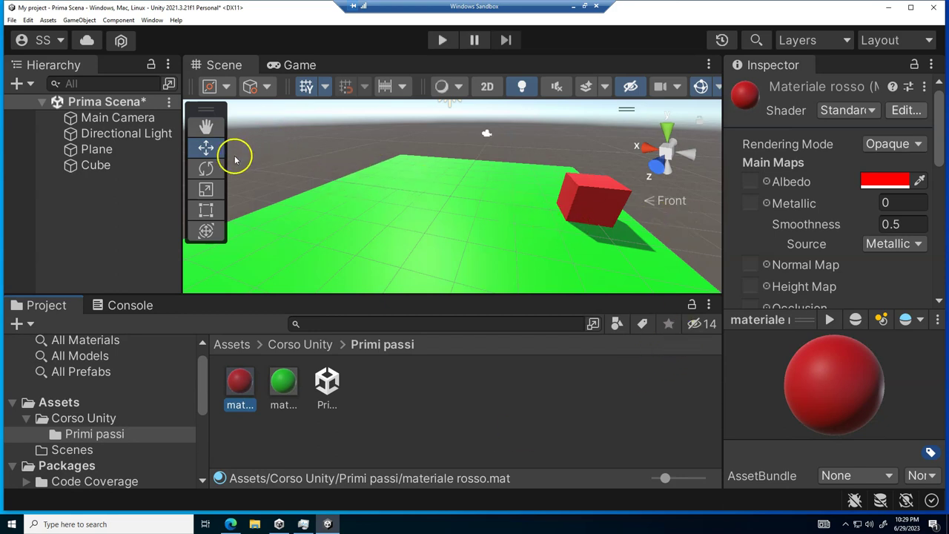
Browse the Hierarchy's 3D Object creation list and close it without adding anything.
{"action": "left_click", "coordinate": [208, 149]}
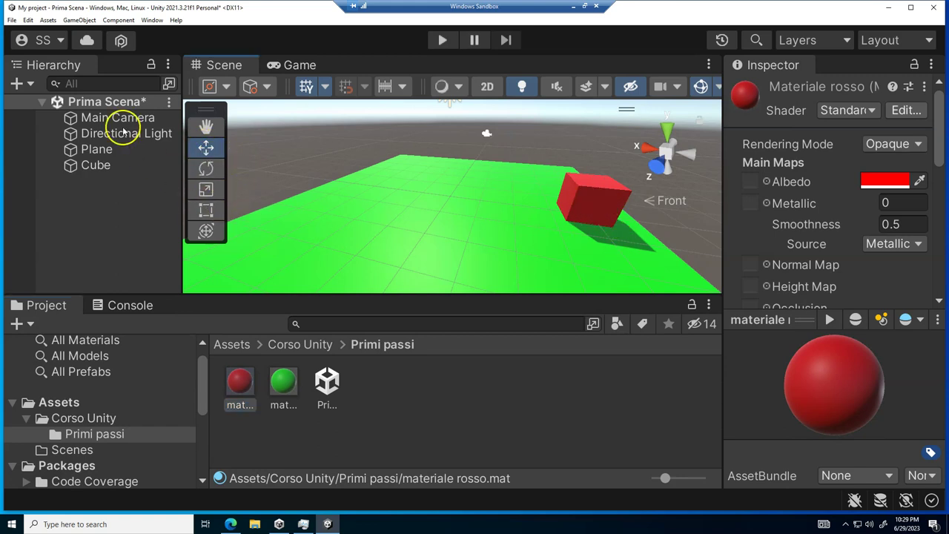
{"action": "left_click", "coordinate": [27, 83]}
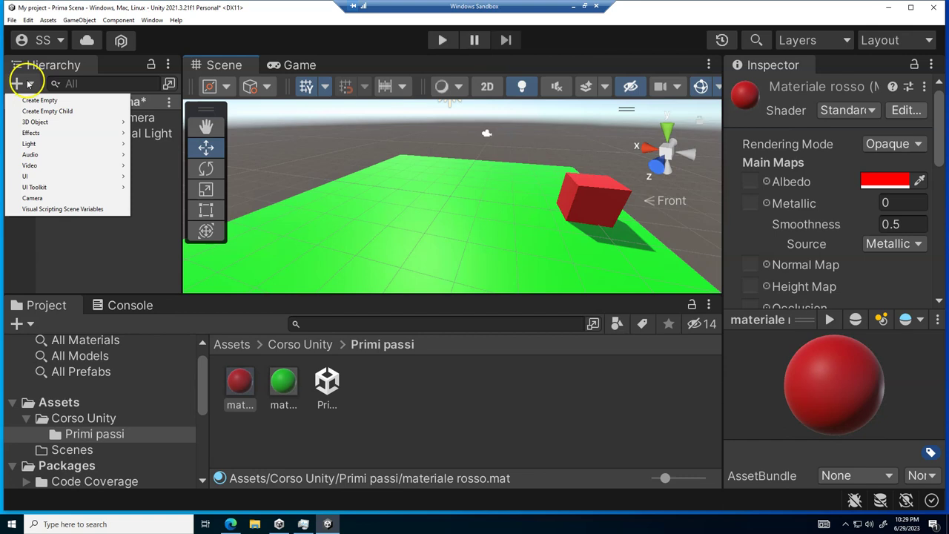
{"action": "mouse_move", "coordinate": [50, 130]}
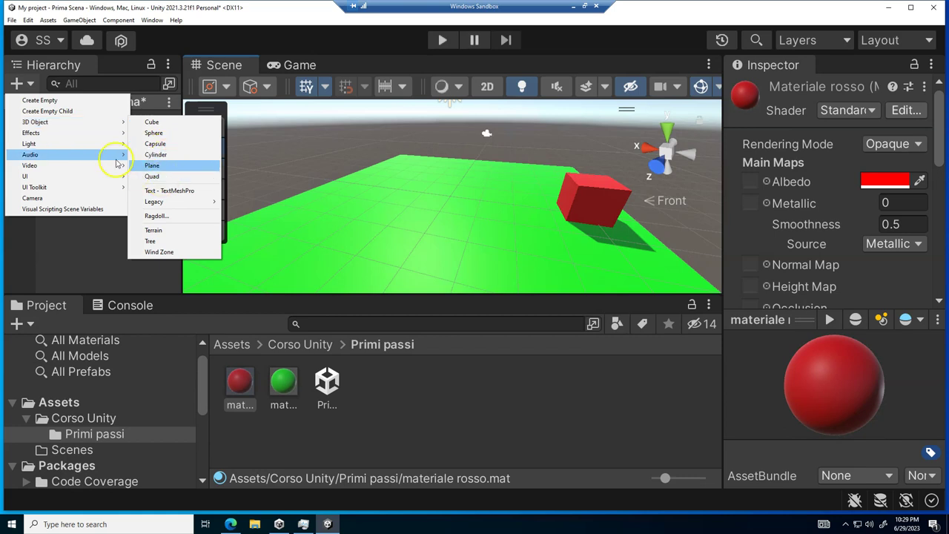
{"action": "left_click", "coordinate": [88, 126]}
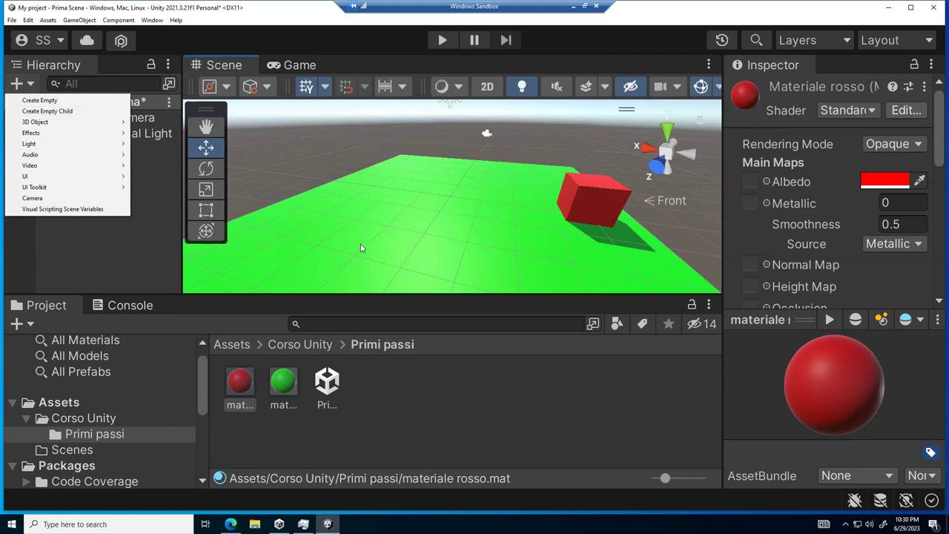
{"action": "left_click", "coordinate": [89, 255]}
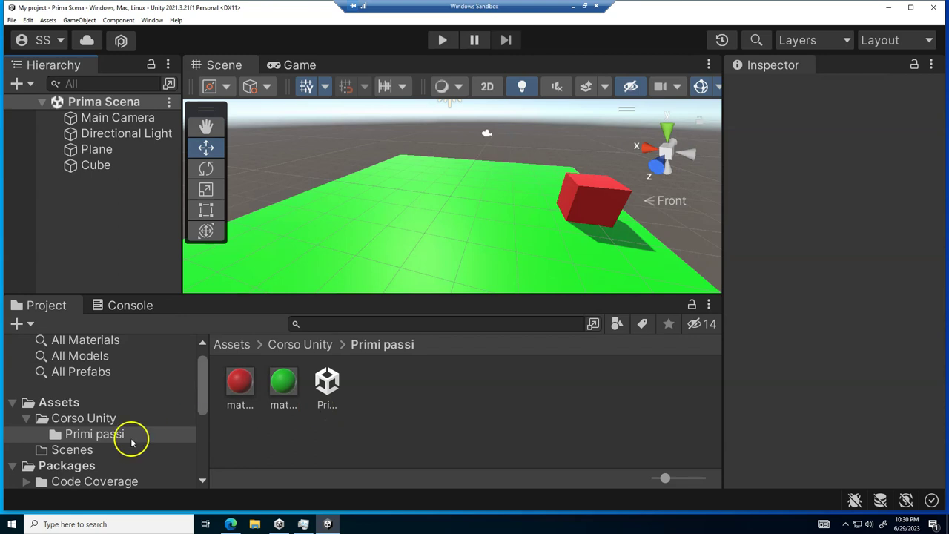
{"action": "left_click", "coordinate": [61, 404]}
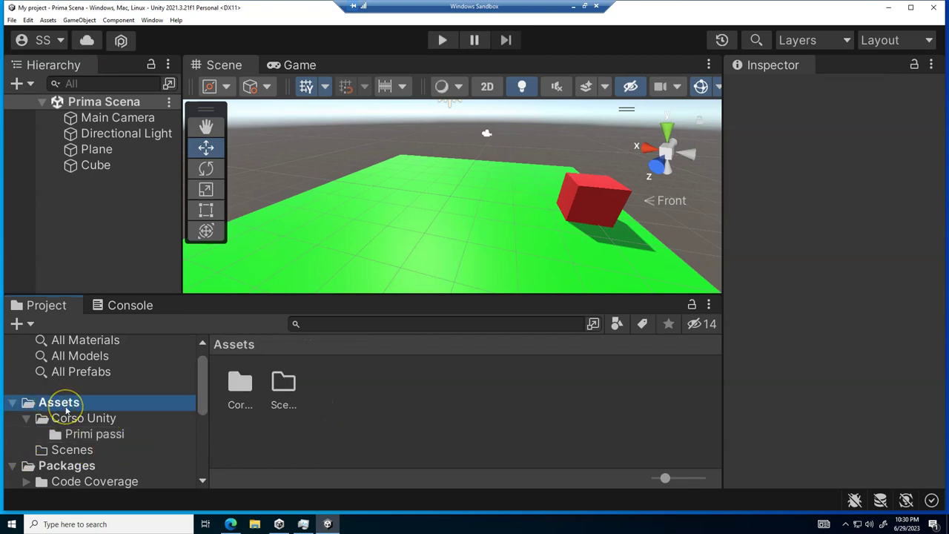
{"action": "left_click", "coordinate": [81, 418]}
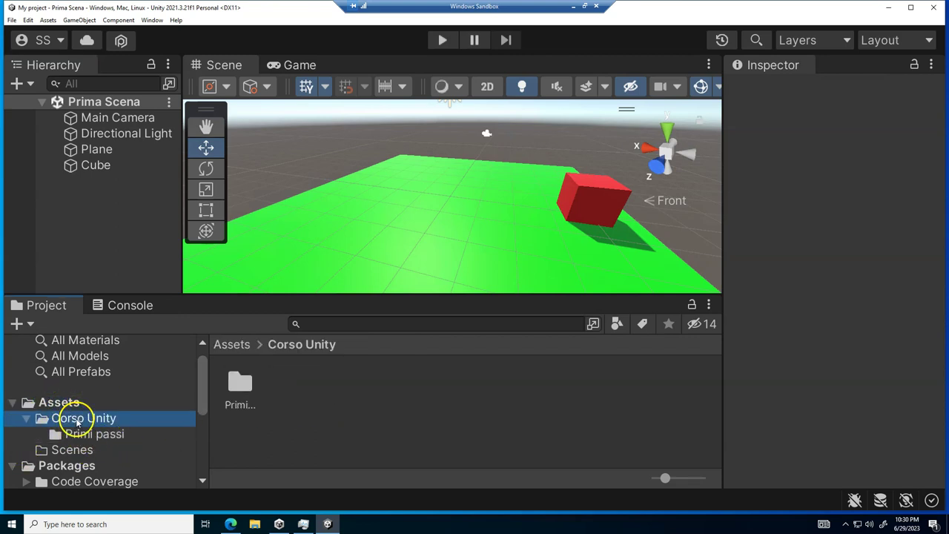
{"action": "left_click", "coordinate": [109, 436]}
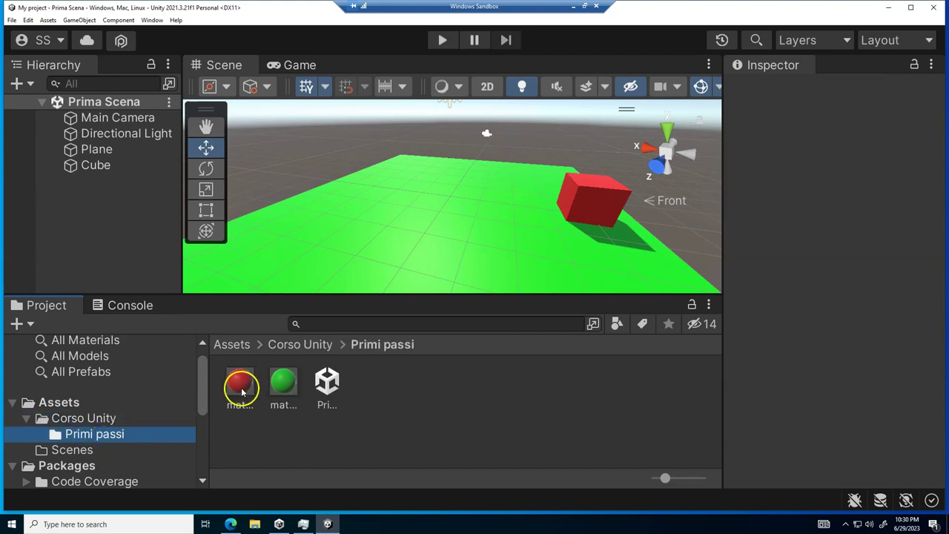
{"action": "left_click_drag", "start_coordinate": [204, 383], "coordinate": [203, 407]}
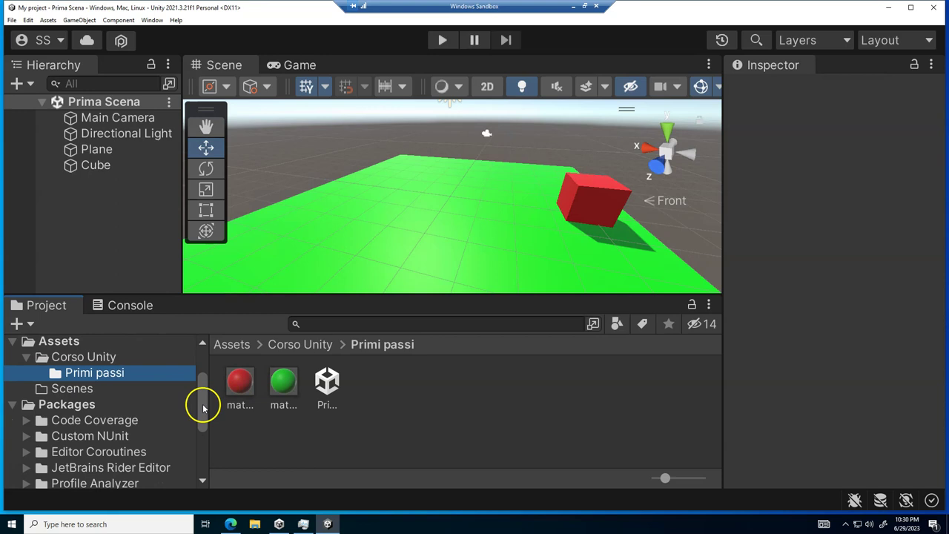